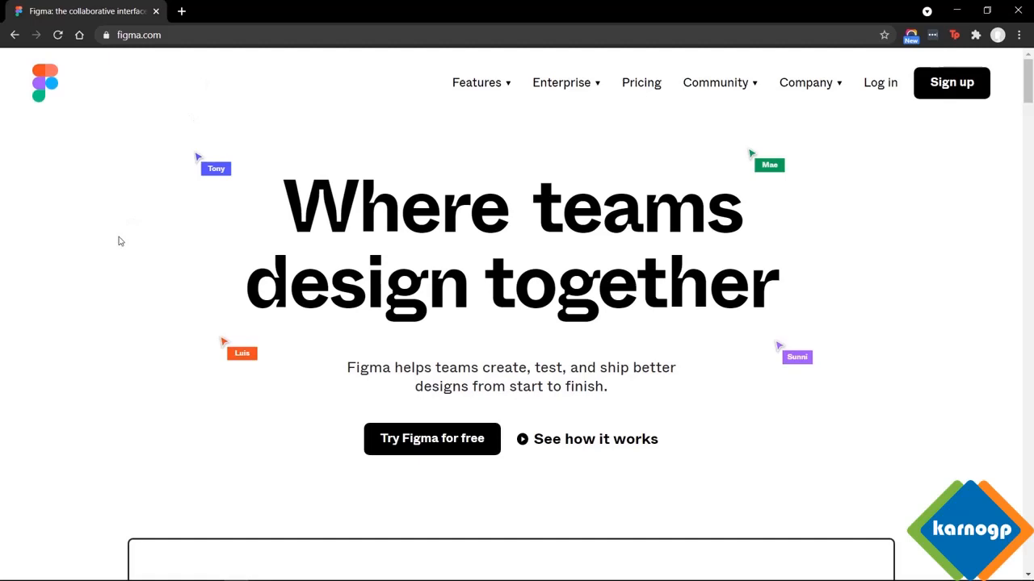
- Open figma.com/downloads and look over the desktop app, device preview and font installer downloads
click(194, 37)
key(Right)
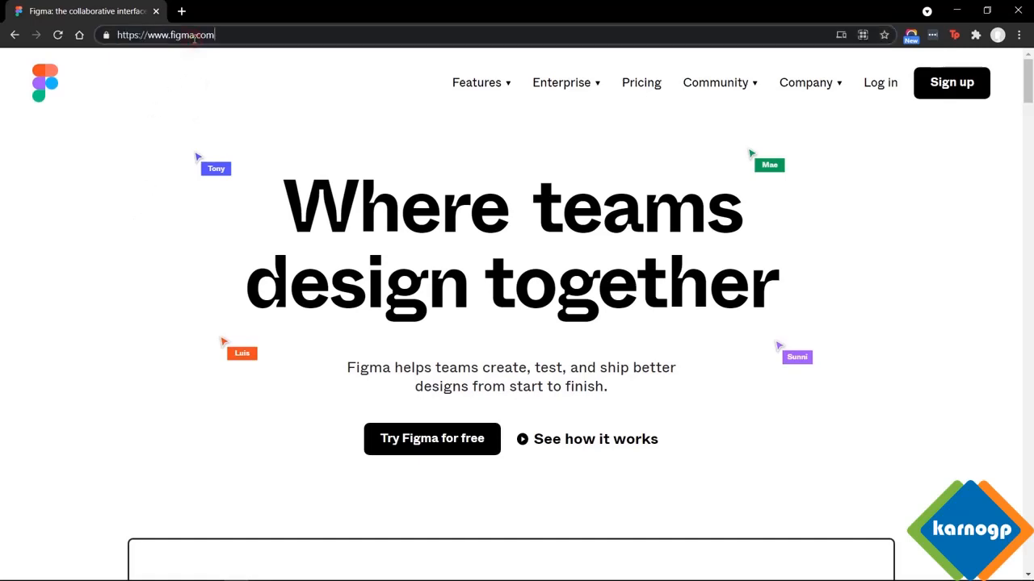
text(/downloa)
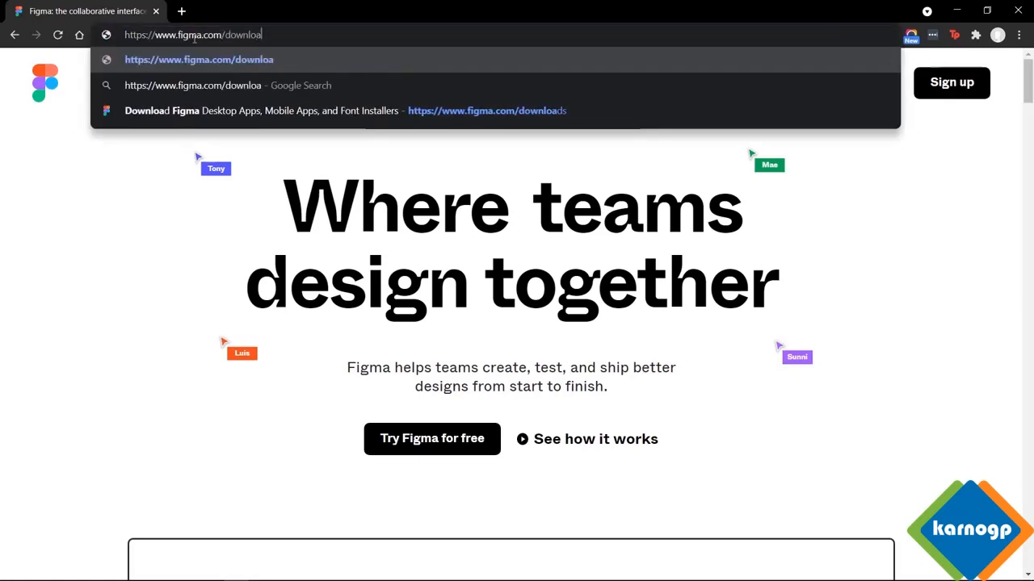
text(d)
key(Return)
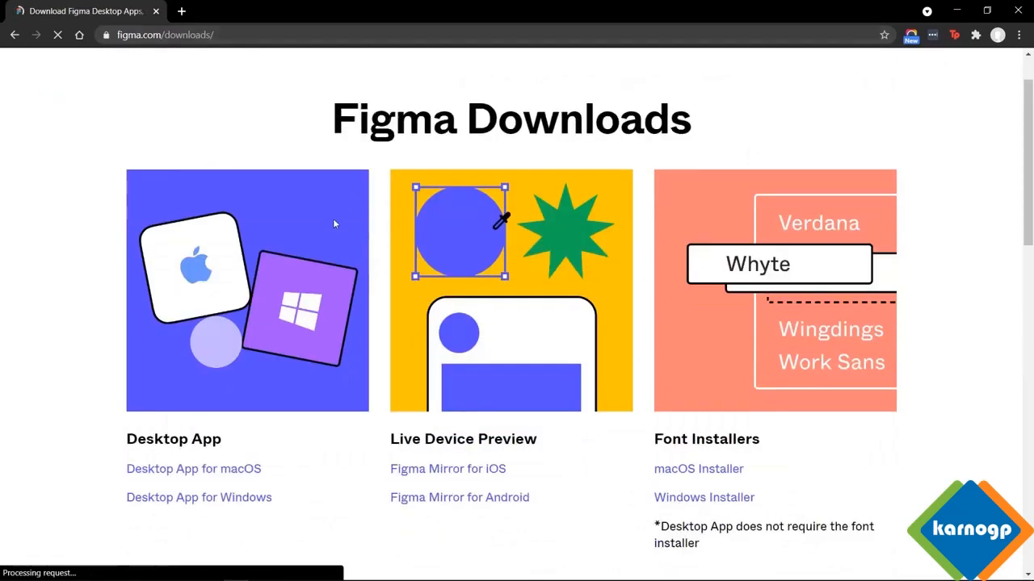
scroll(334, 185, down, 1)
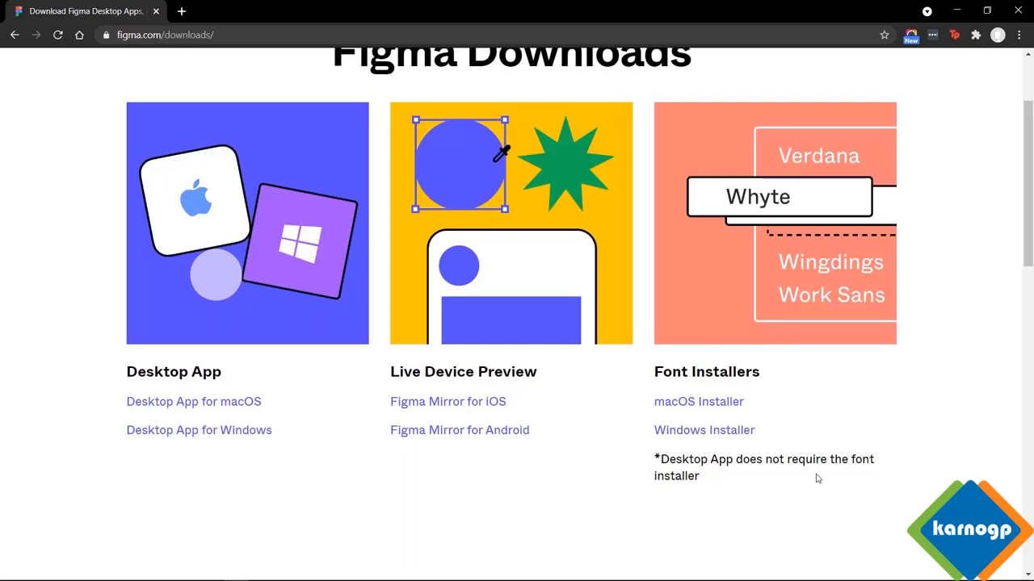
scroll(823, 480, up, 1)
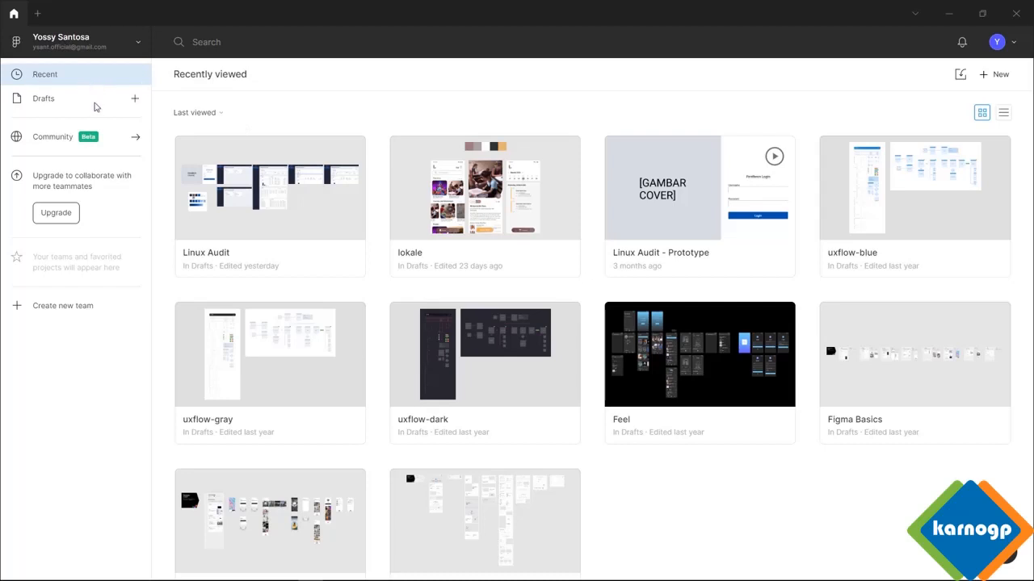
- View the drafts and the form for naming a new team, leaving it without creating a team
click(43, 103)
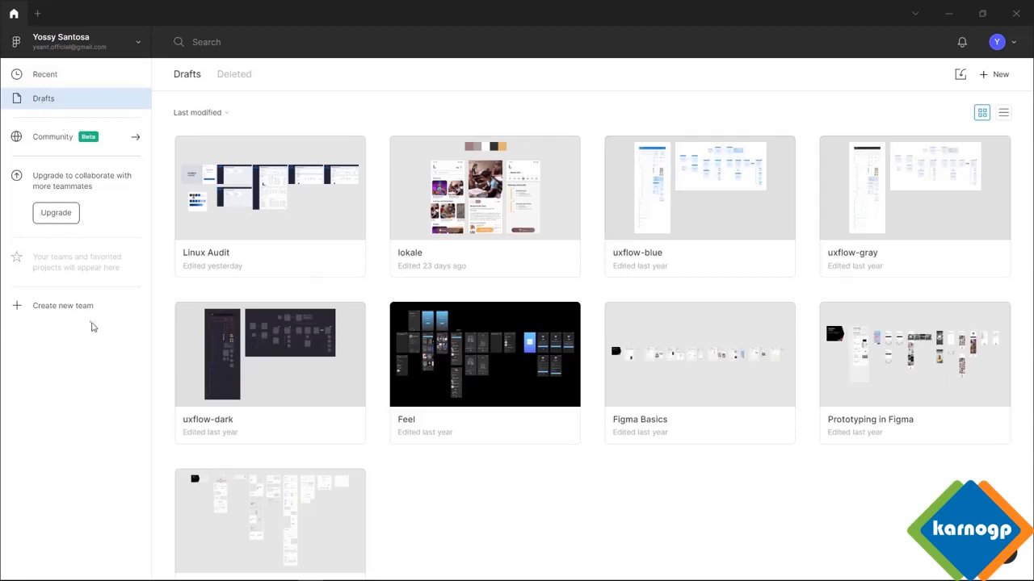
click(99, 315)
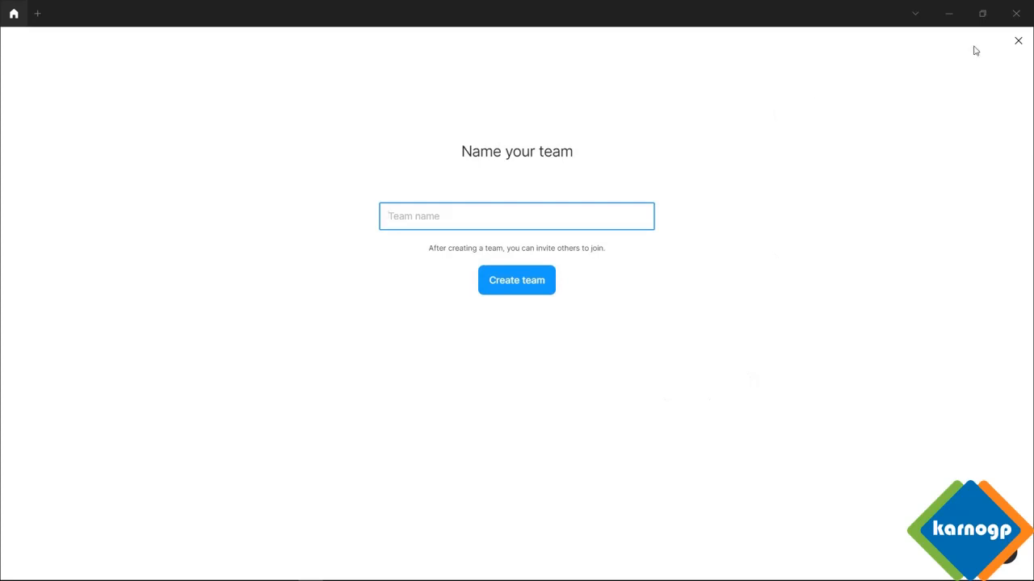
click(1018, 41)
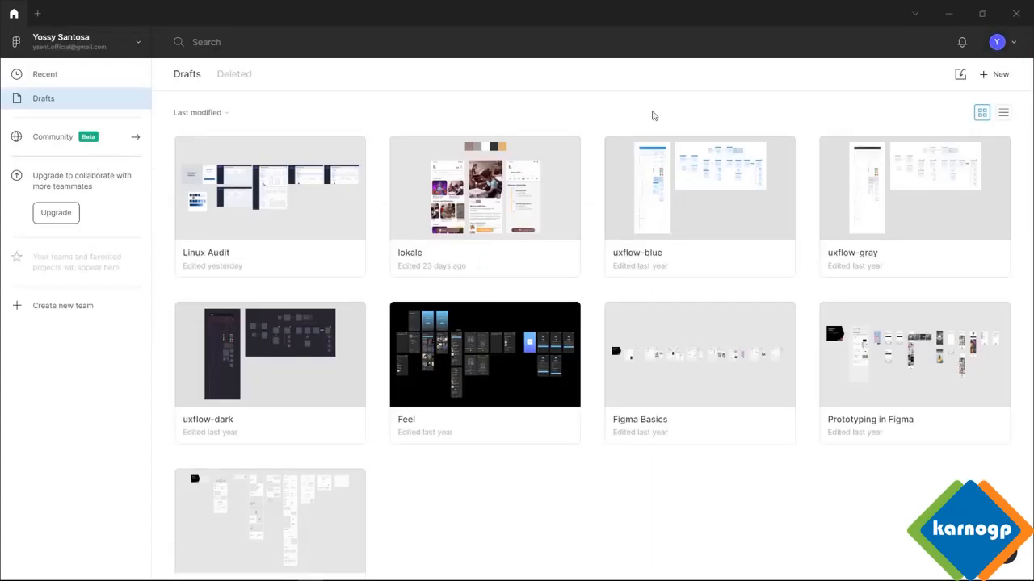
- Return to the recently viewed files and create a new blank design file
mouse_move(134, 103)
click(121, 78)
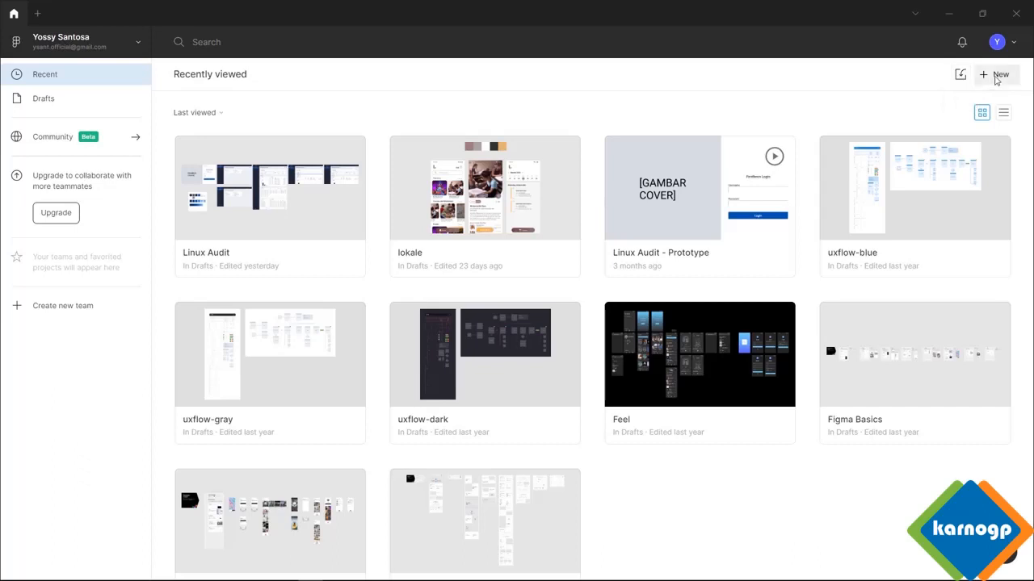
click(999, 75)
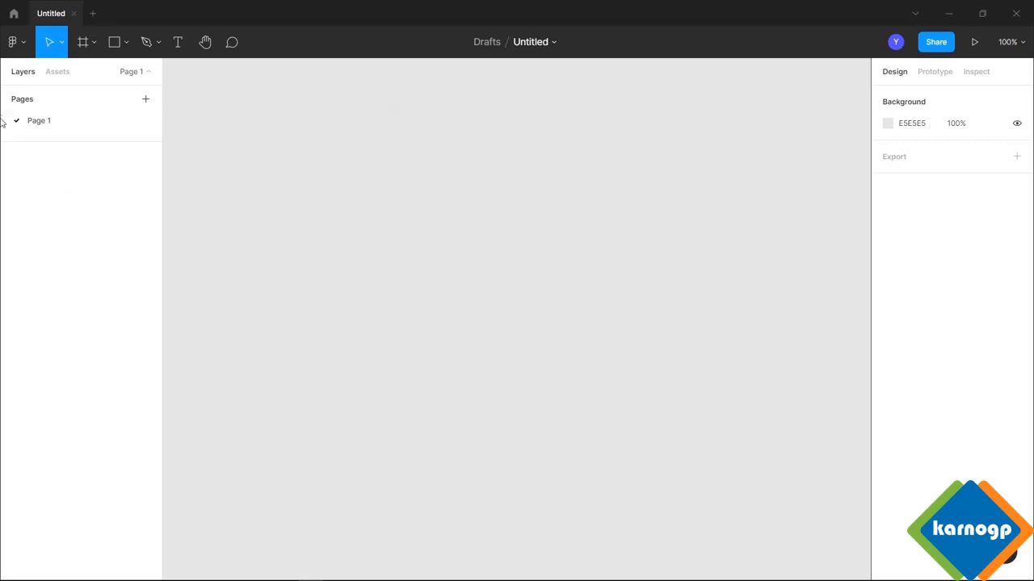
- Look through the main command categories of the design editor, then close them without running anything
click(19, 44)
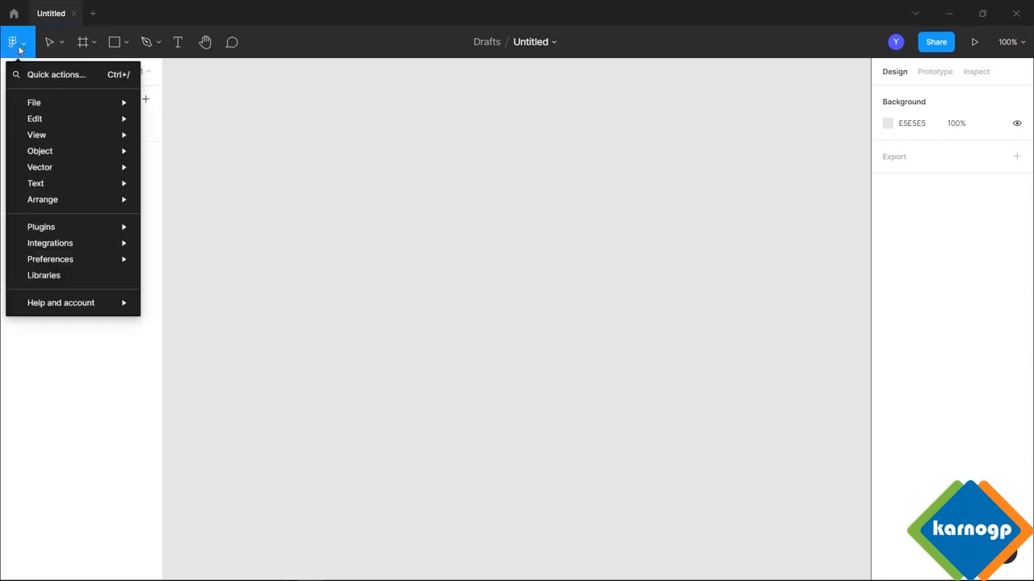
mouse_move(88, 189)
click(336, 148)
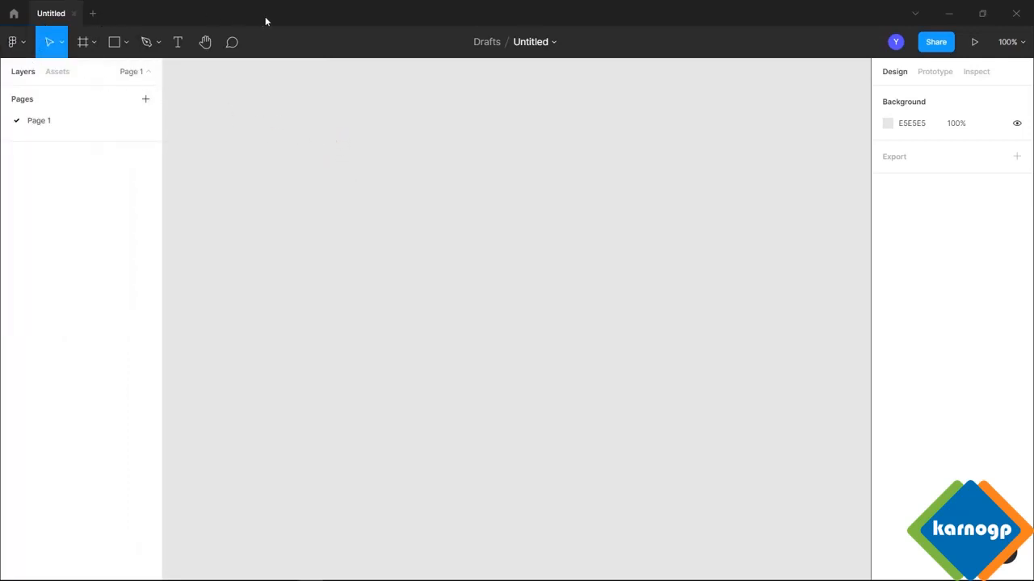
- Examine the tool variants grouped with Frame, Rectangle and Pen
click(58, 49)
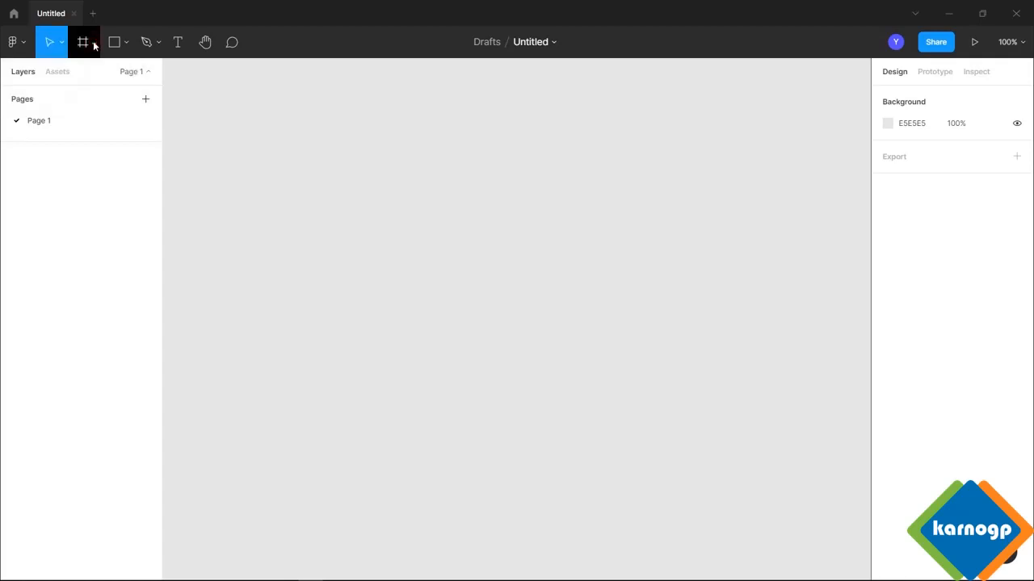
click(93, 44)
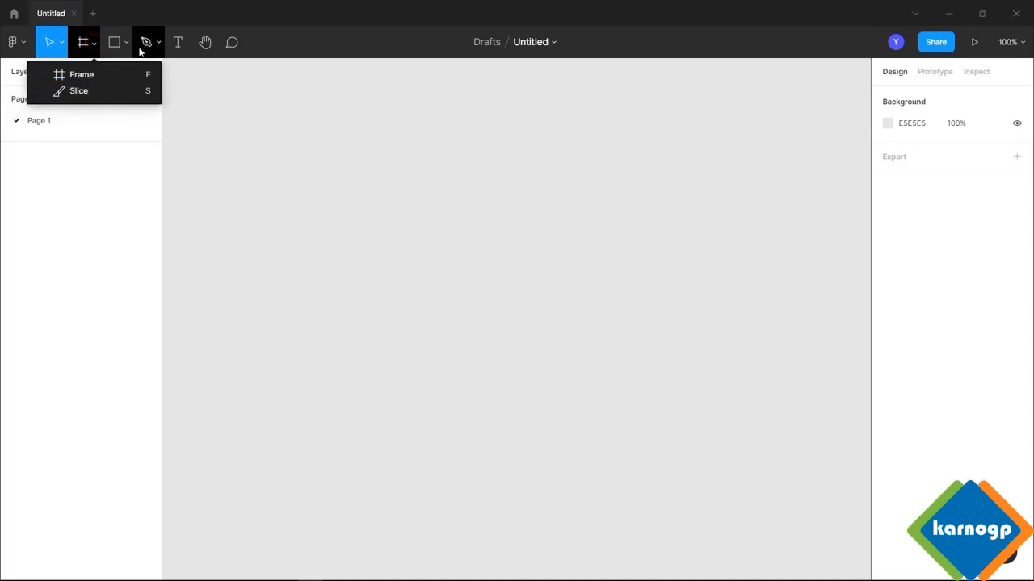
click(129, 42)
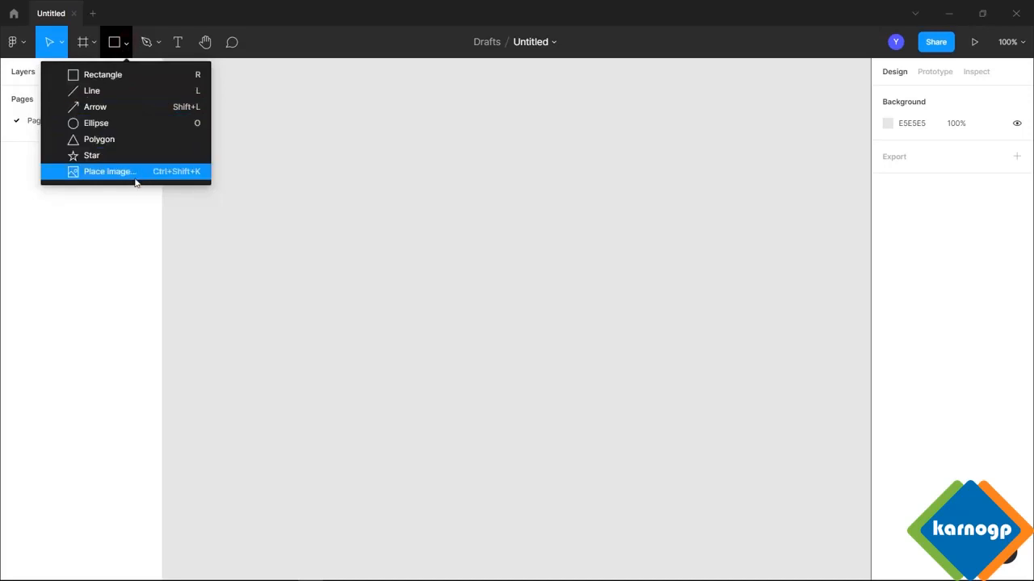
click(161, 45)
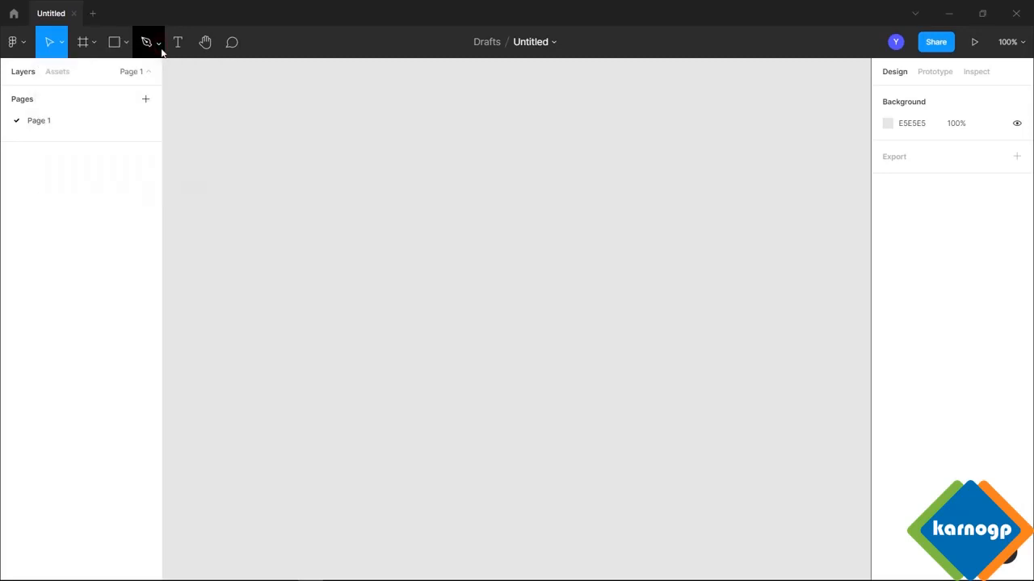
click(161, 49)
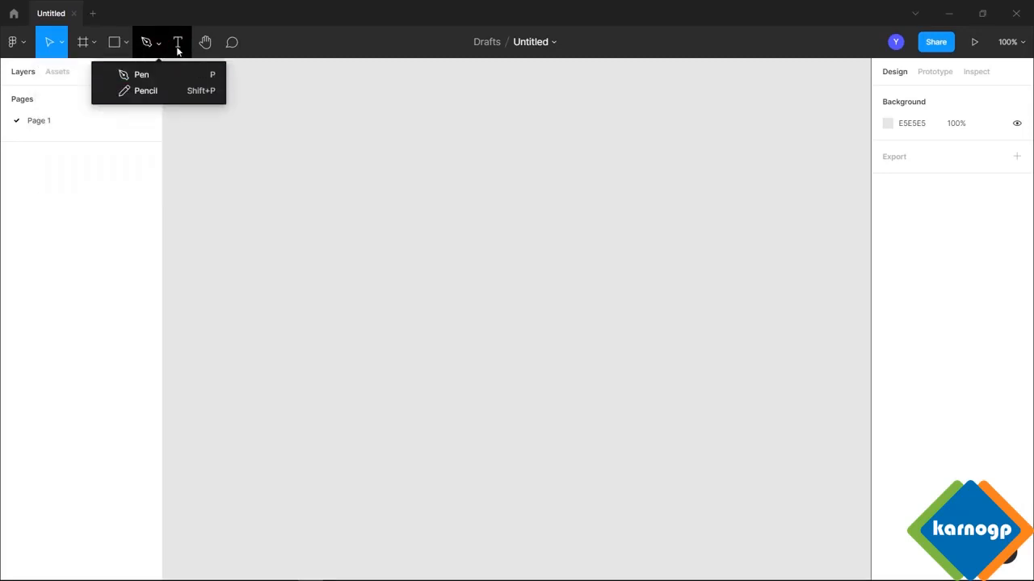
- Try the Text, Hand and Comment tools one after another, then return to the Move tool
click(178, 48)
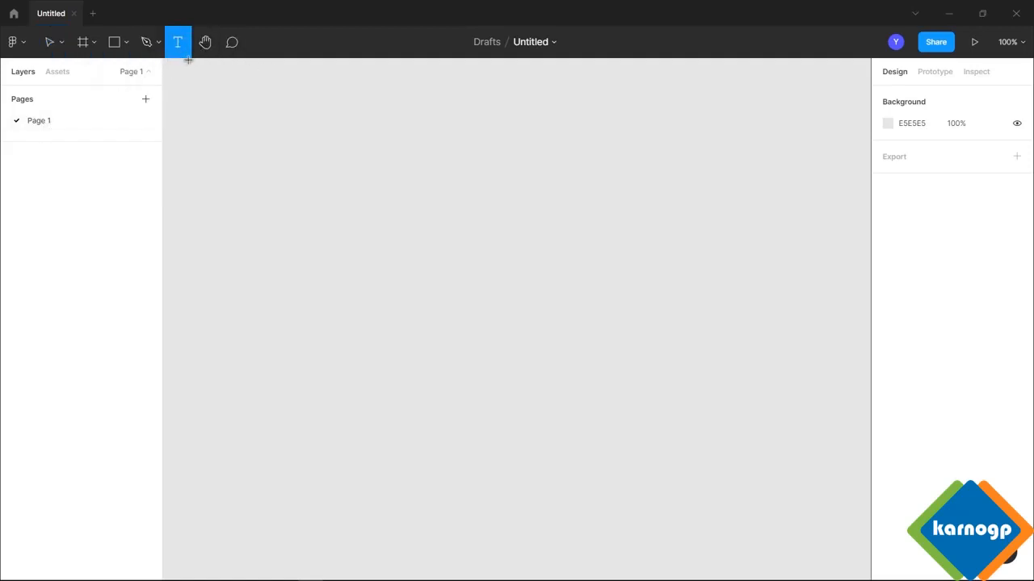
click(202, 48)
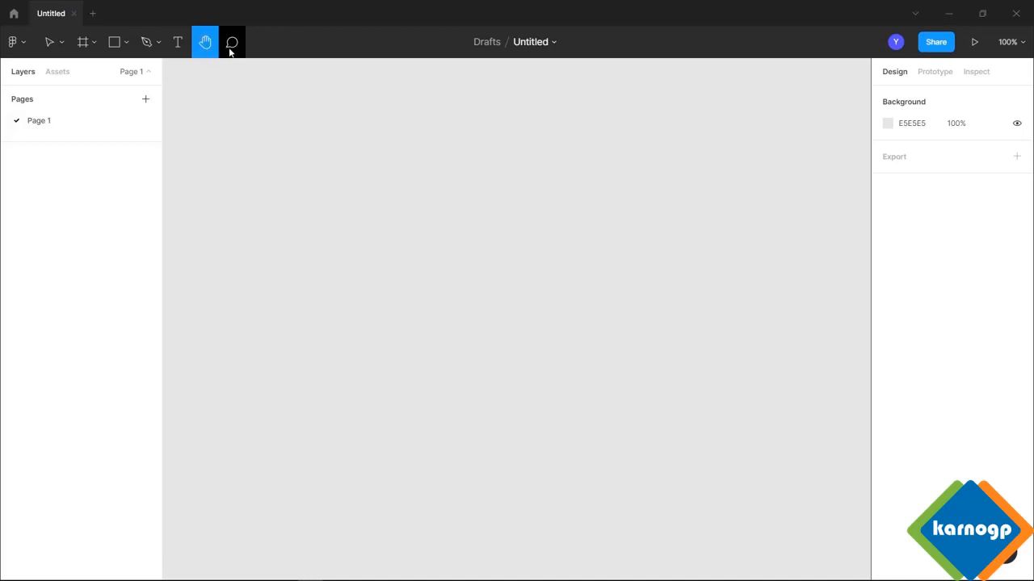
click(231, 50)
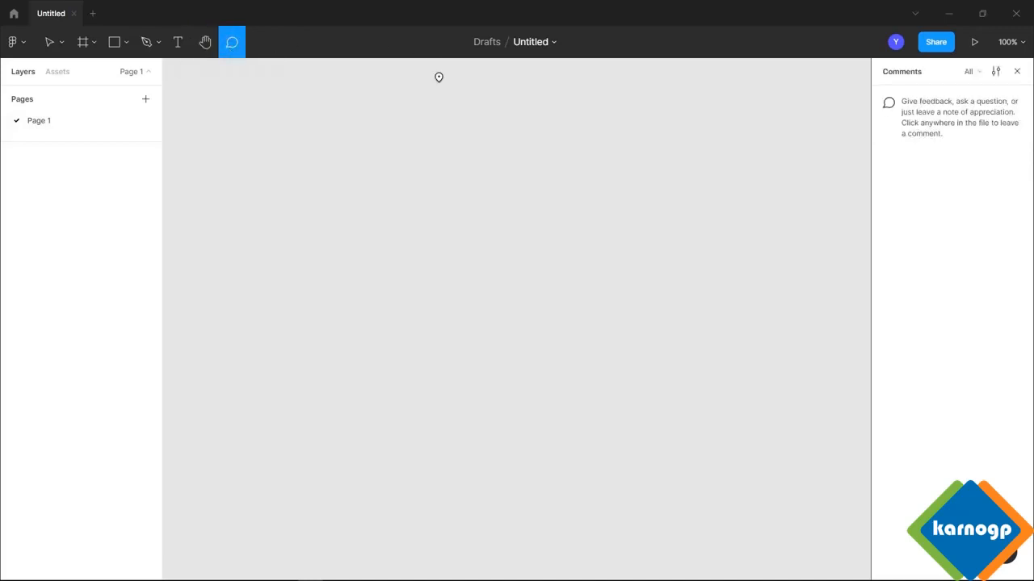
click(48, 45)
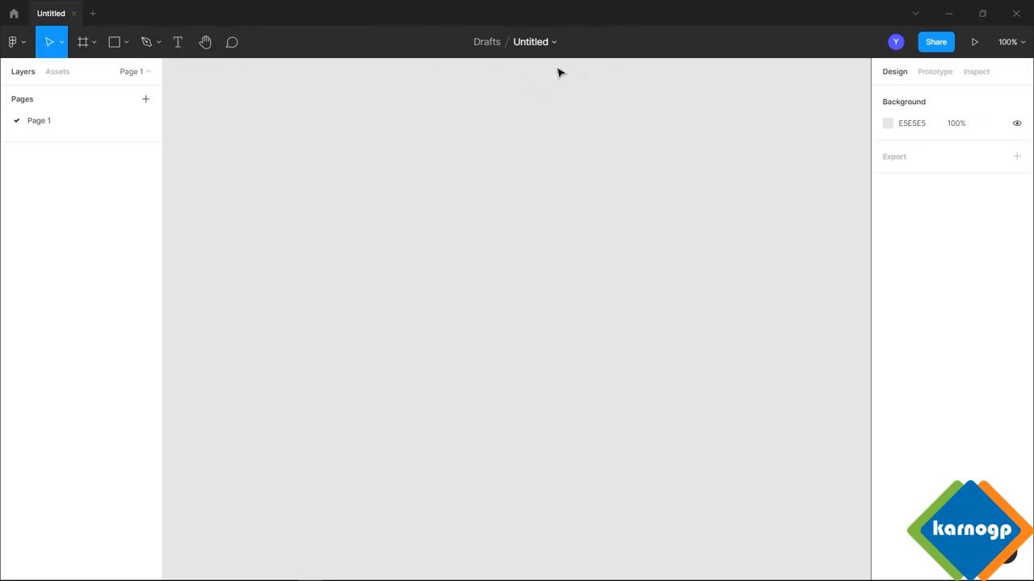
- Review the Untitled file's actions and the zoom and view options without changing any of them
click(551, 40)
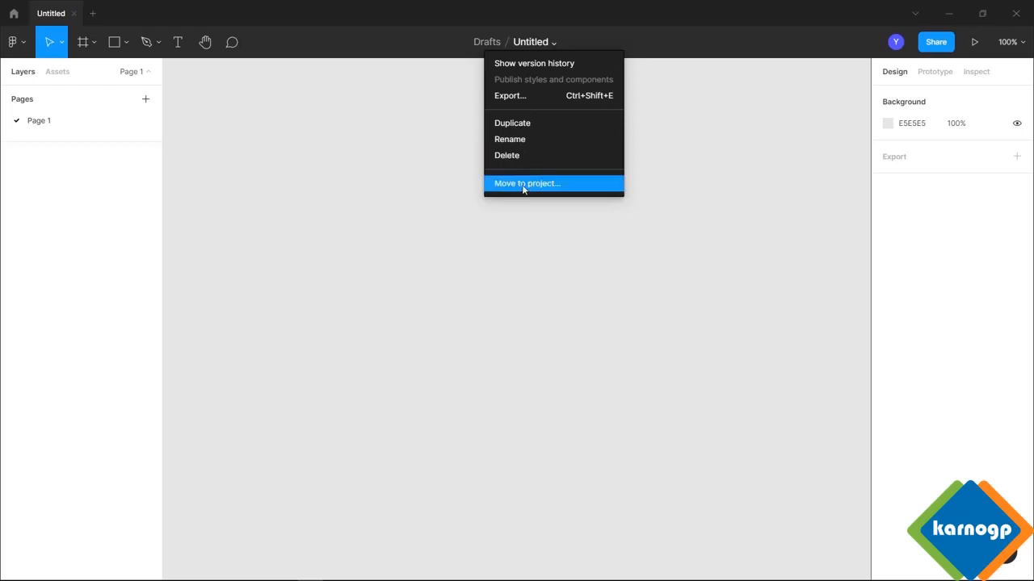
click(462, 218)
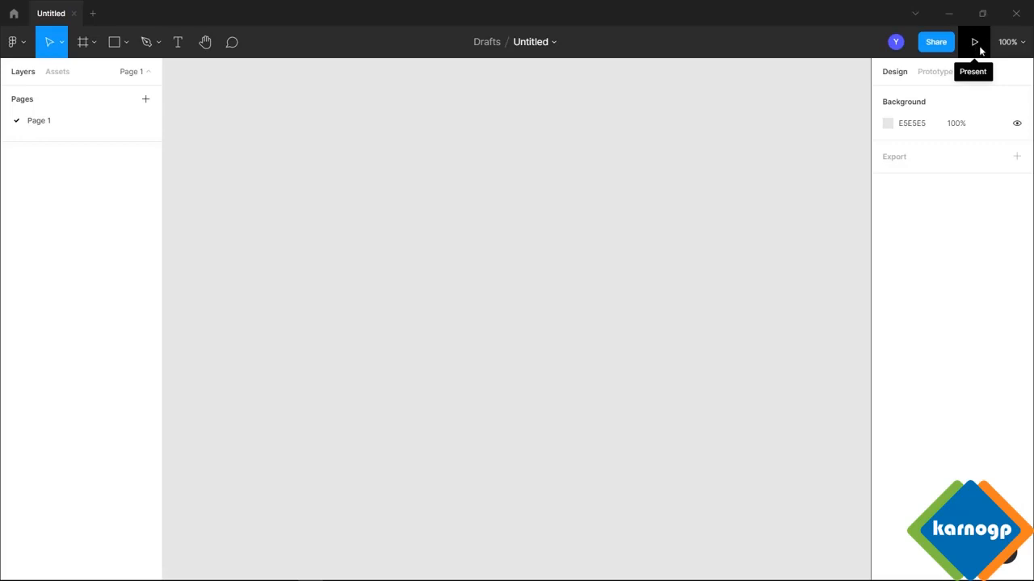
click(1023, 47)
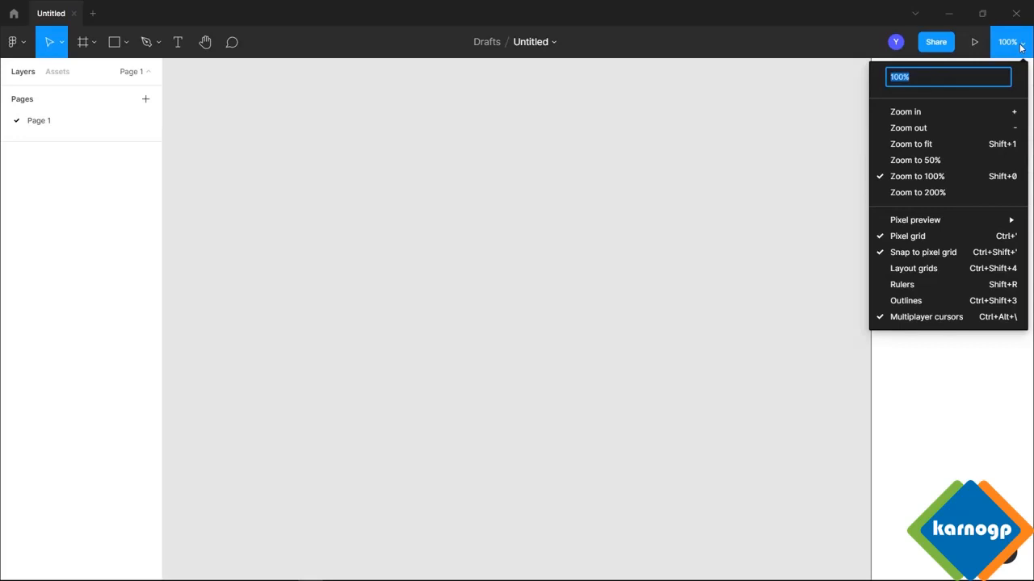
click(1021, 47)
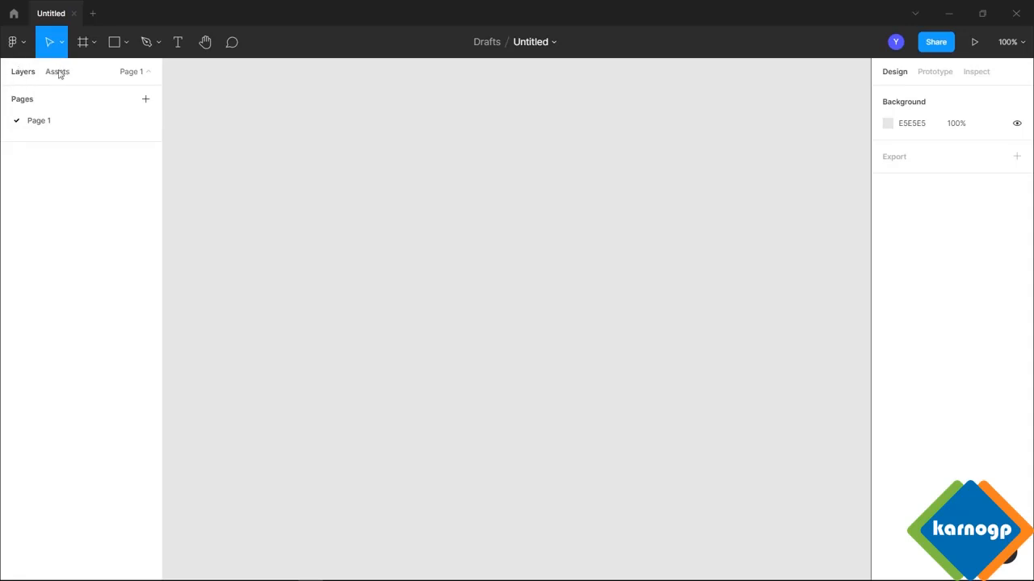
- View the file's assets, then return to the layers and collapse and re-expand the page list
click(57, 72)
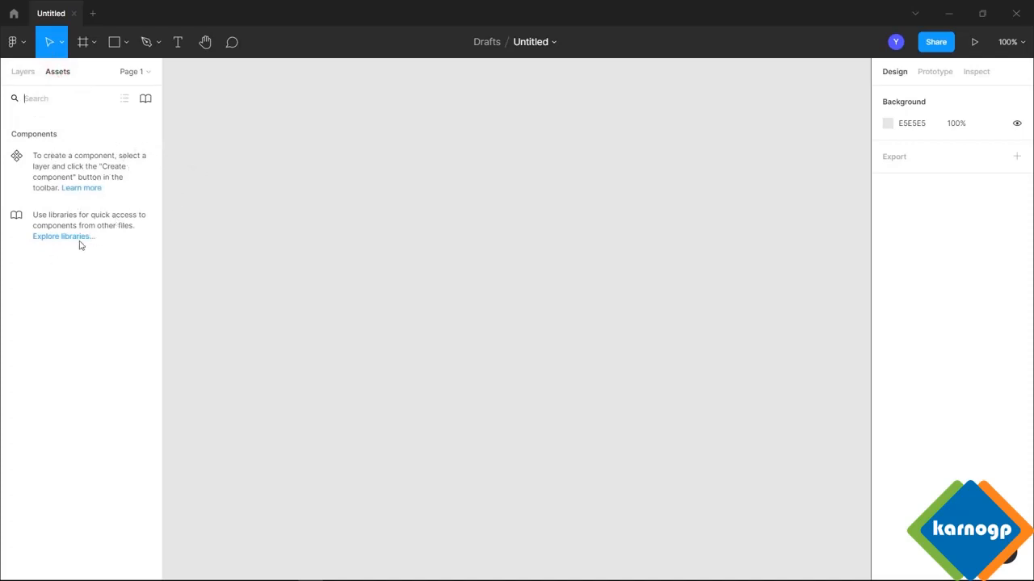
click(148, 75)
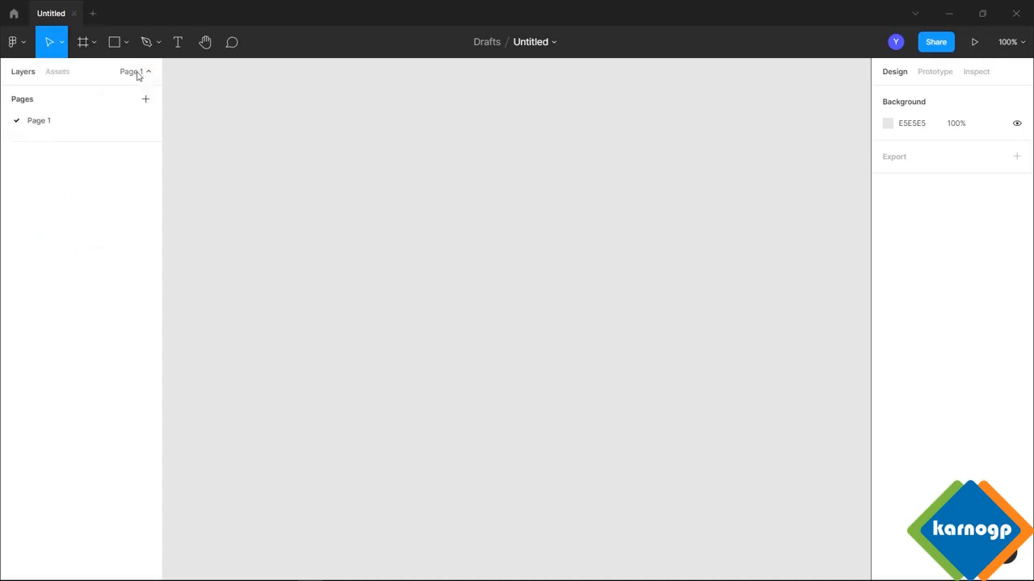
click(146, 75)
click(148, 76)
- Examine the Design, Prototype and Inspect settings of the empty page, including the code formats offered for inspection
click(945, 82)
click(973, 75)
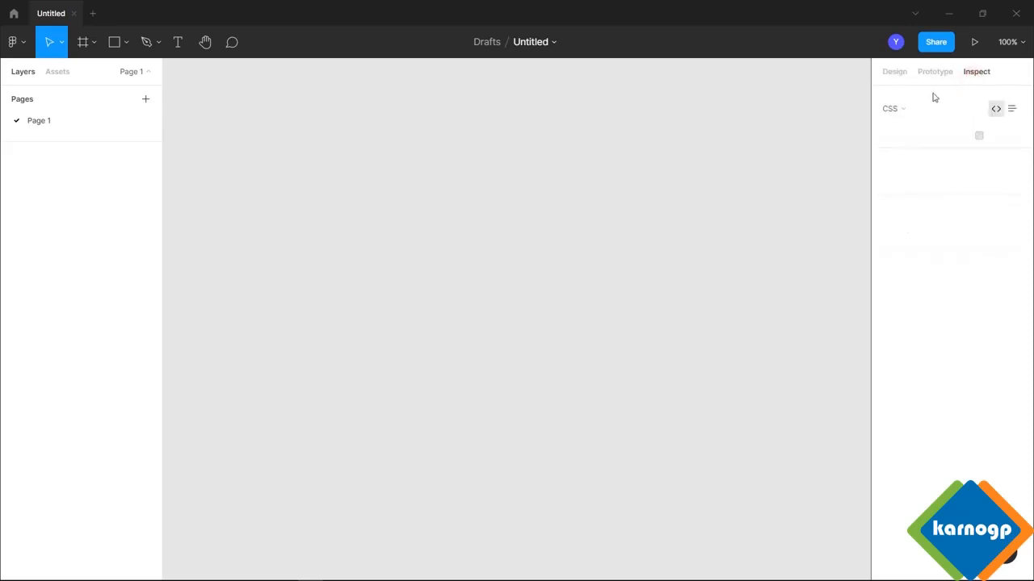
click(902, 78)
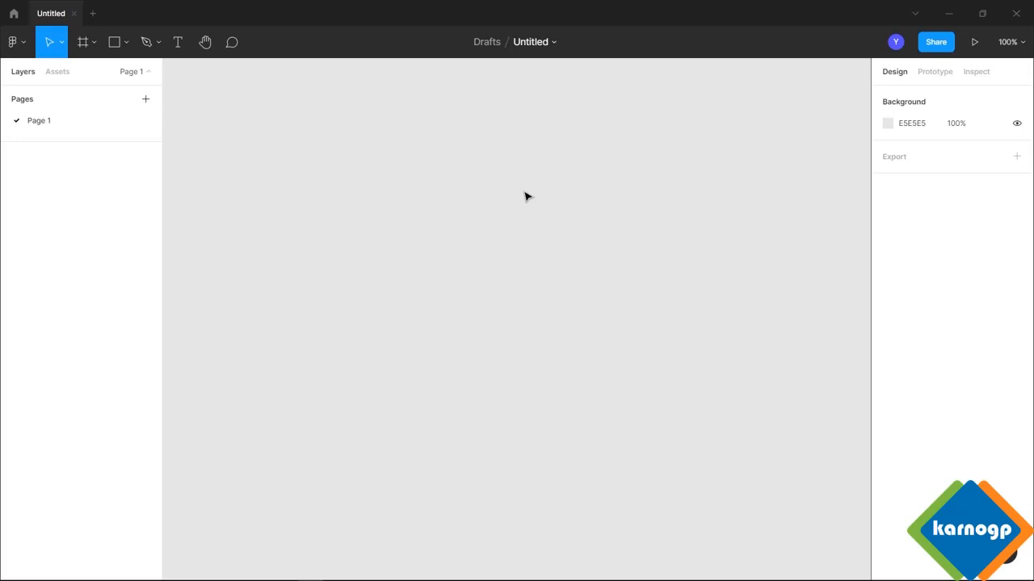
click(934, 72)
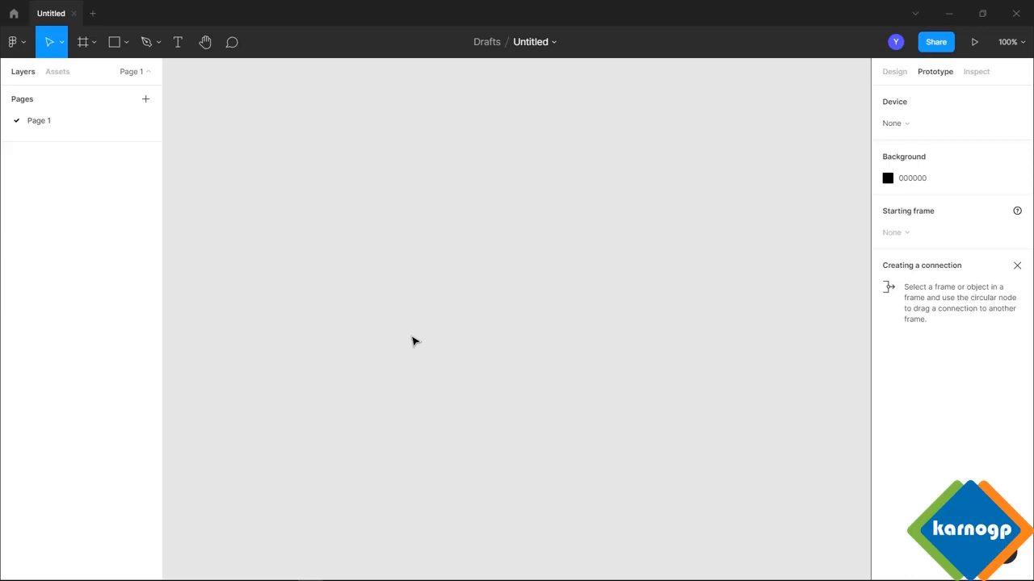
click(978, 73)
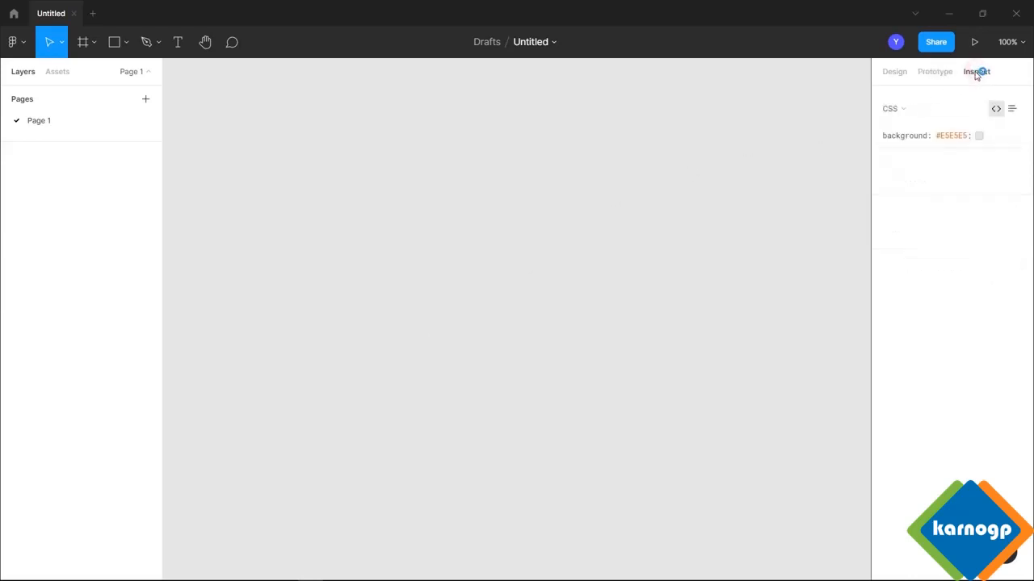
click(925, 113)
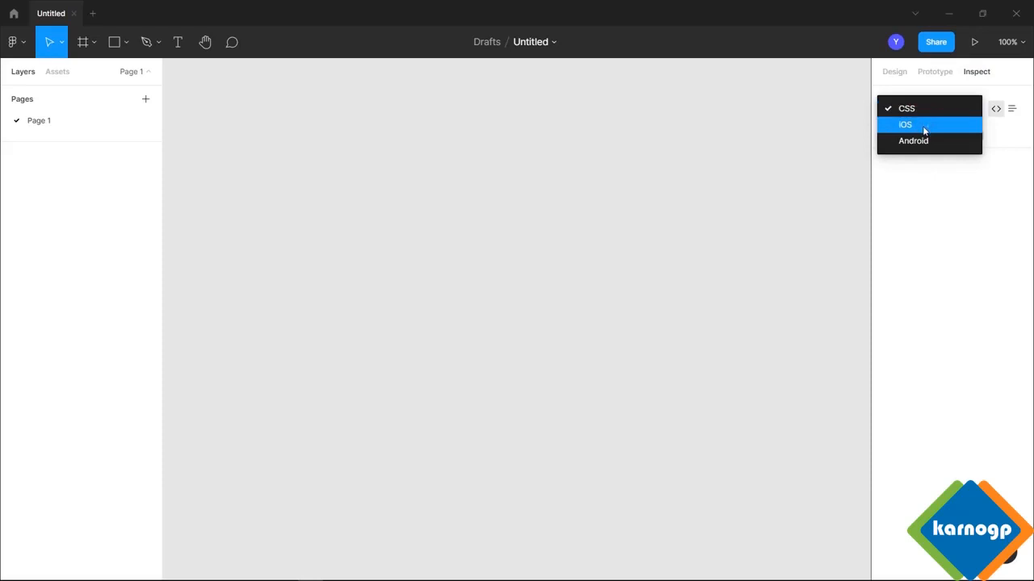
click(920, 208)
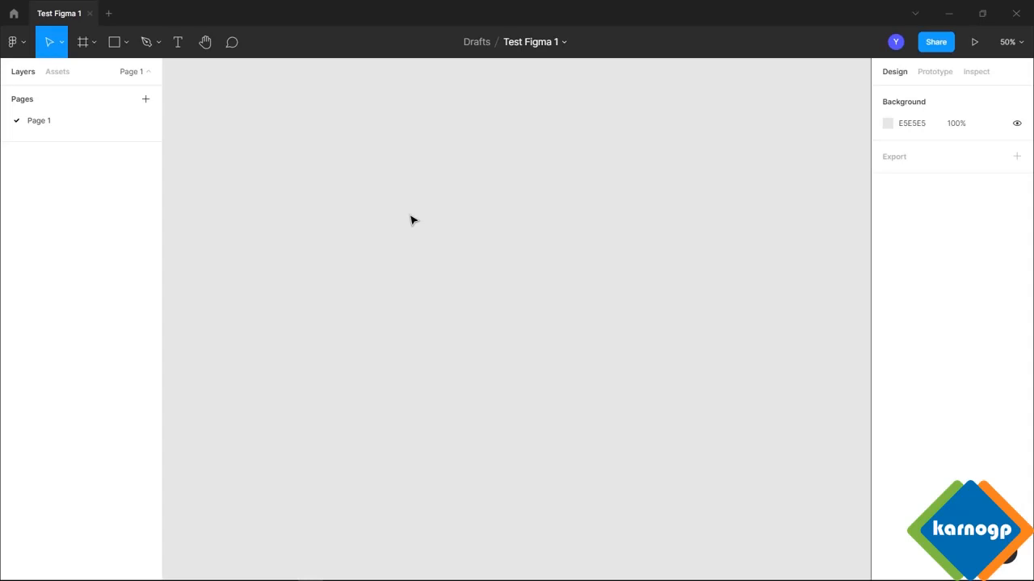
- Browse the phone, tablet and desktop frame presets and create a Desktop frame of 1440 × 1024
key(f)
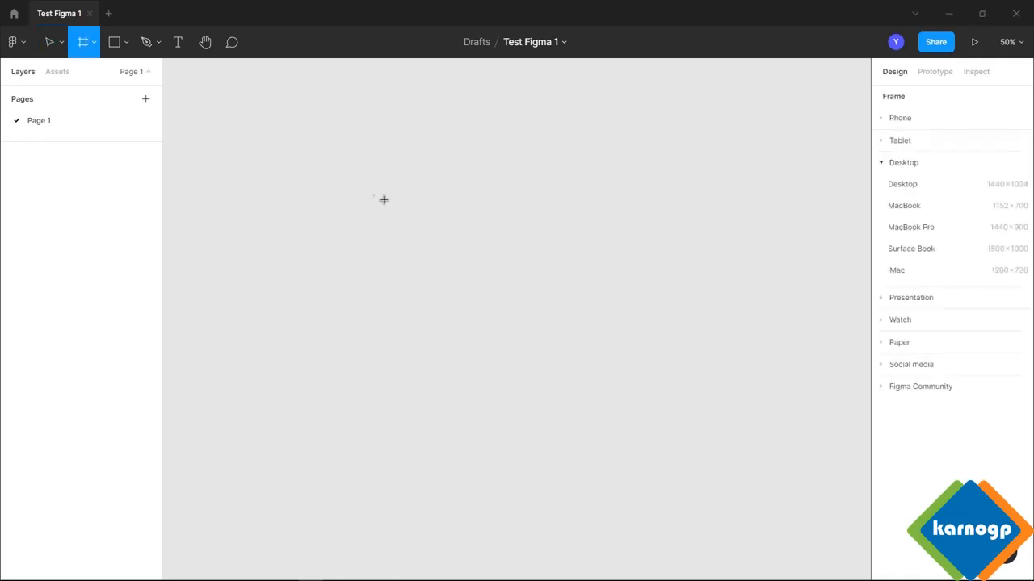
click(96, 41)
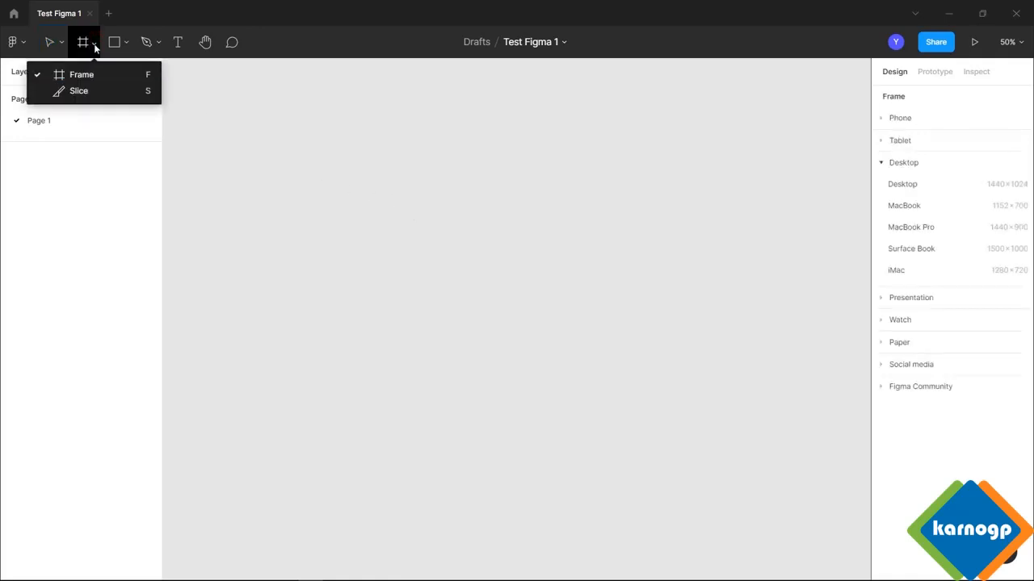
click(93, 41)
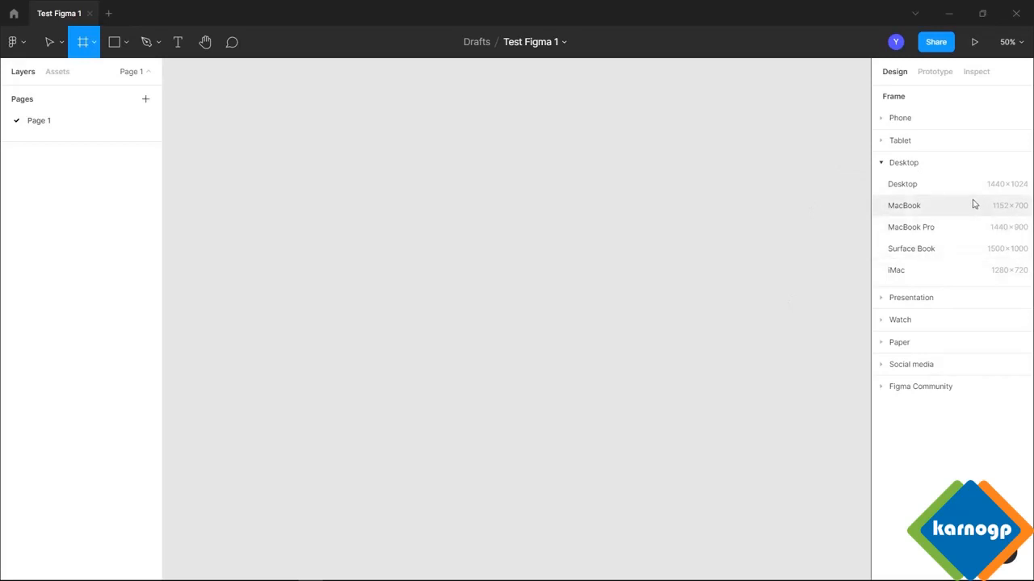
click(894, 119)
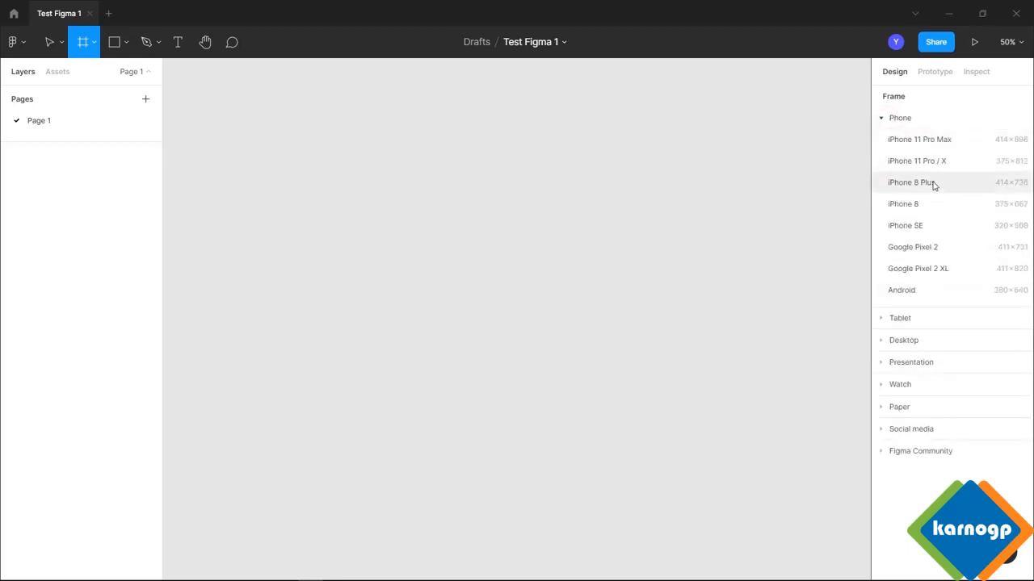
click(888, 319)
click(886, 274)
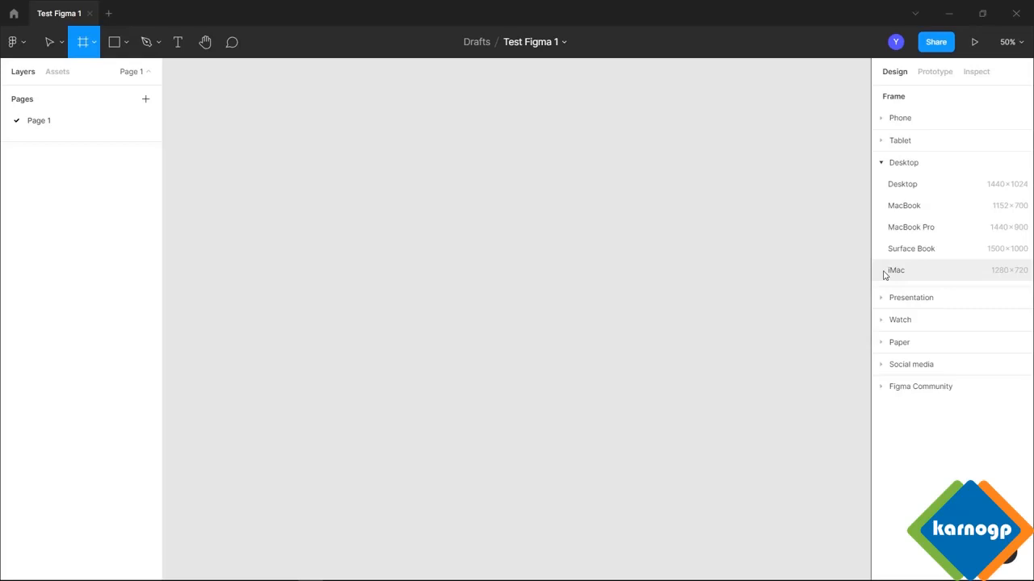
click(933, 189)
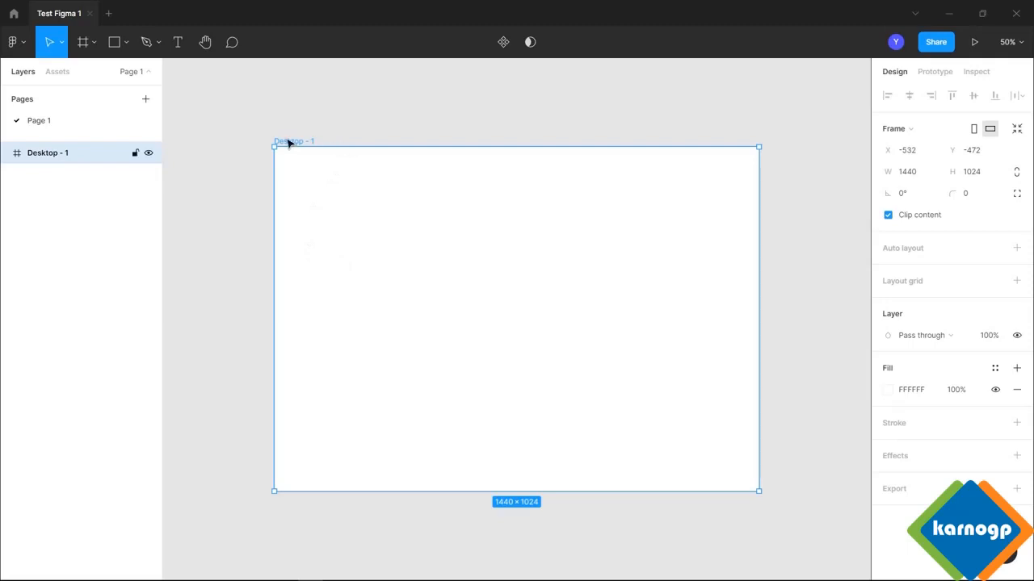
- Rename the new desktop frame as Artboard 1
double_click(50, 155)
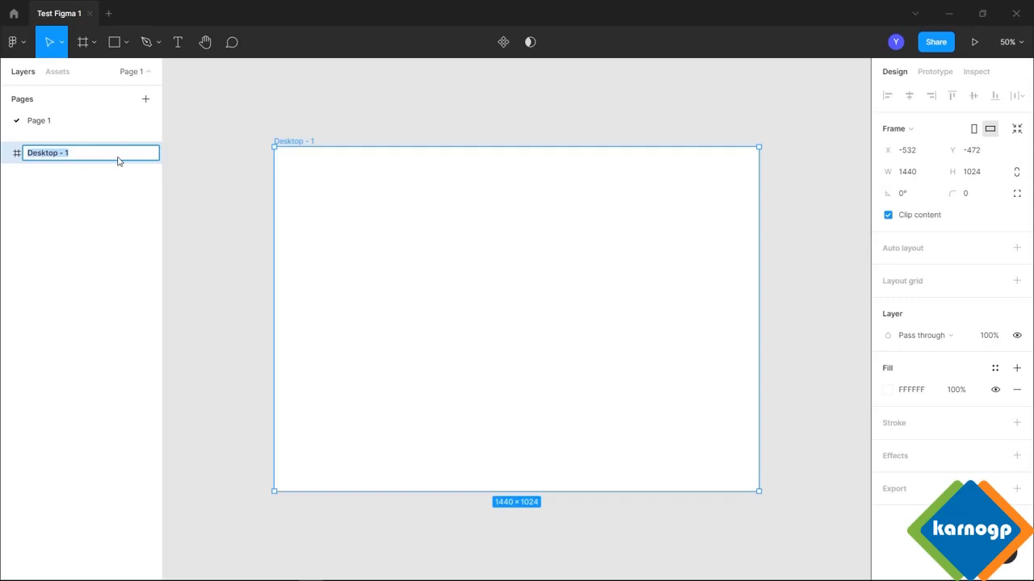
text(Artboard)
key(Return)
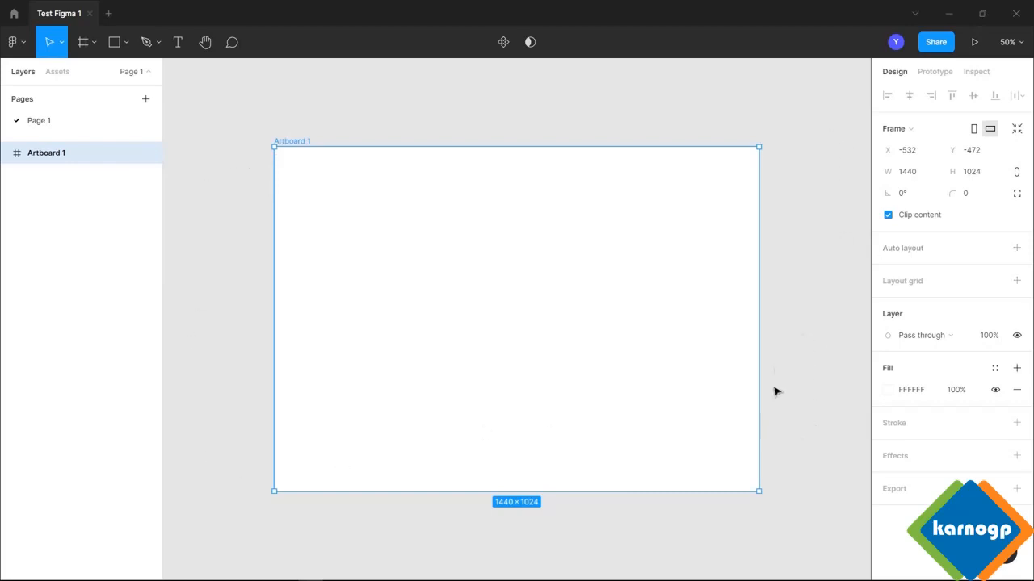
- Turn content clipping off and on again for Artboard 1, and add a layout grid to the frame
click(889, 217)
click(888, 214)
click(1017, 282)
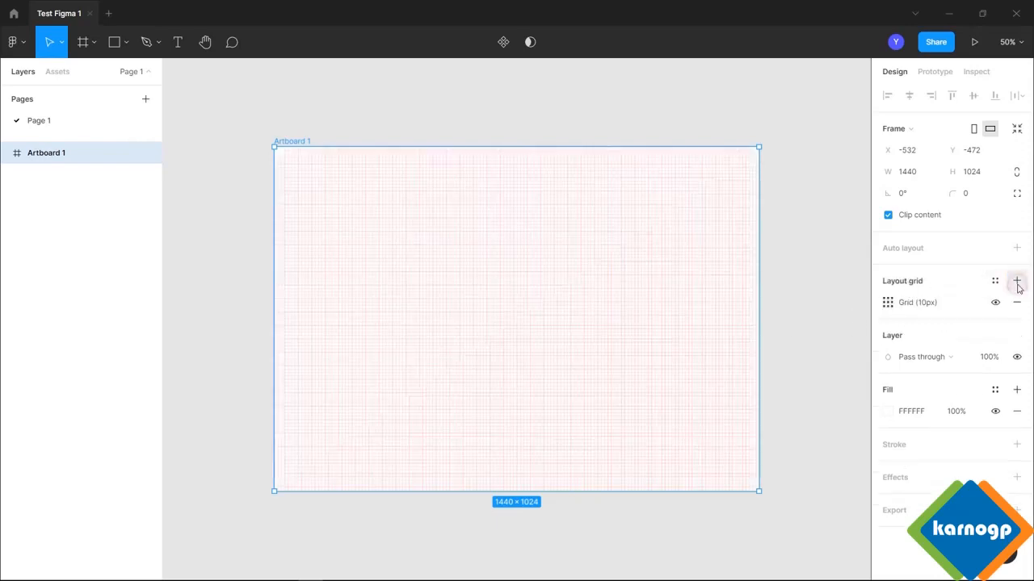
- Compare the Columns, Rows and Grid types of Artboard 1's layout grid, then set it to 12 columns
click(887, 304)
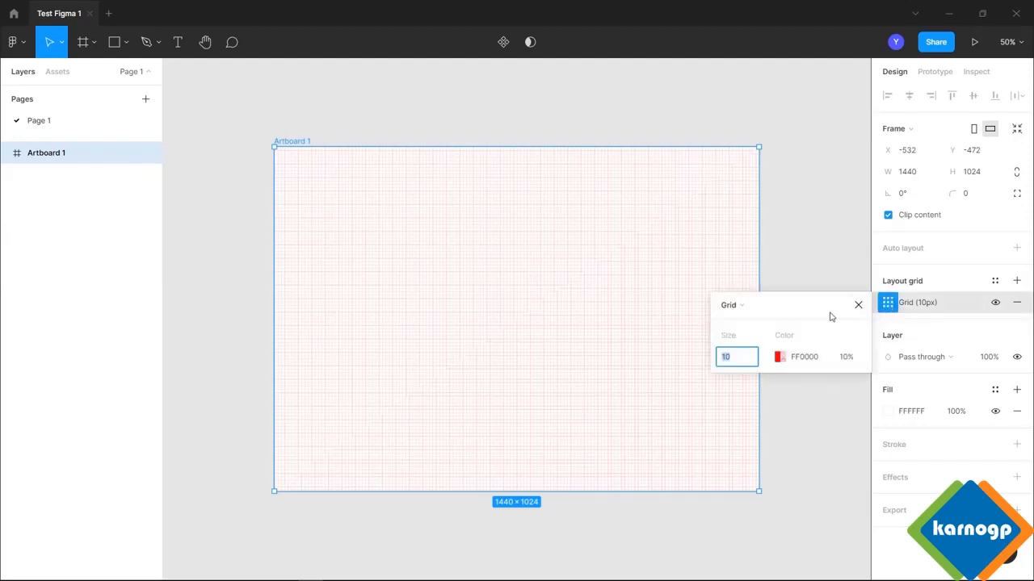
click(737, 310)
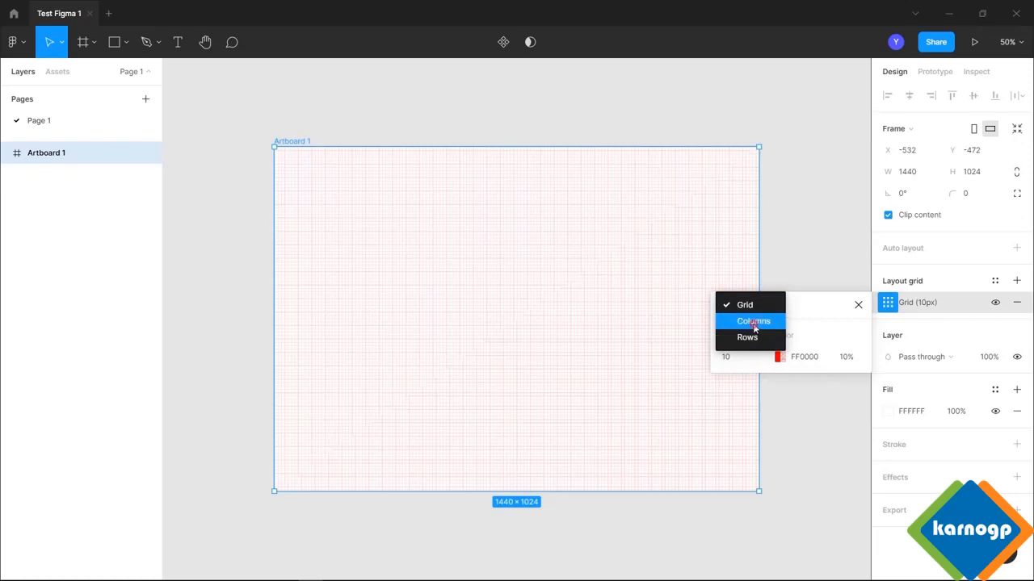
click(748, 320)
click(745, 307)
click(746, 323)
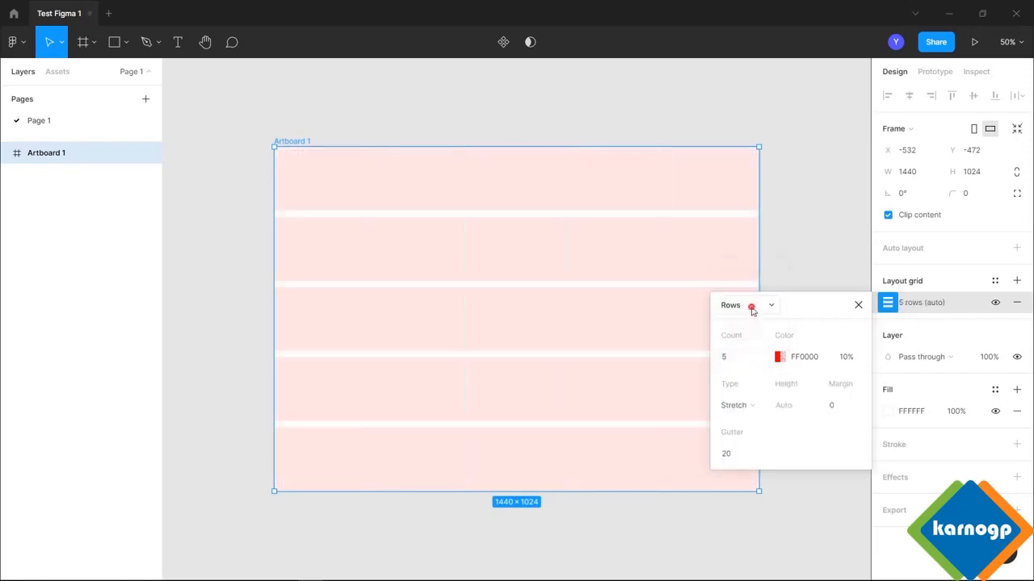
click(750, 307)
click(752, 270)
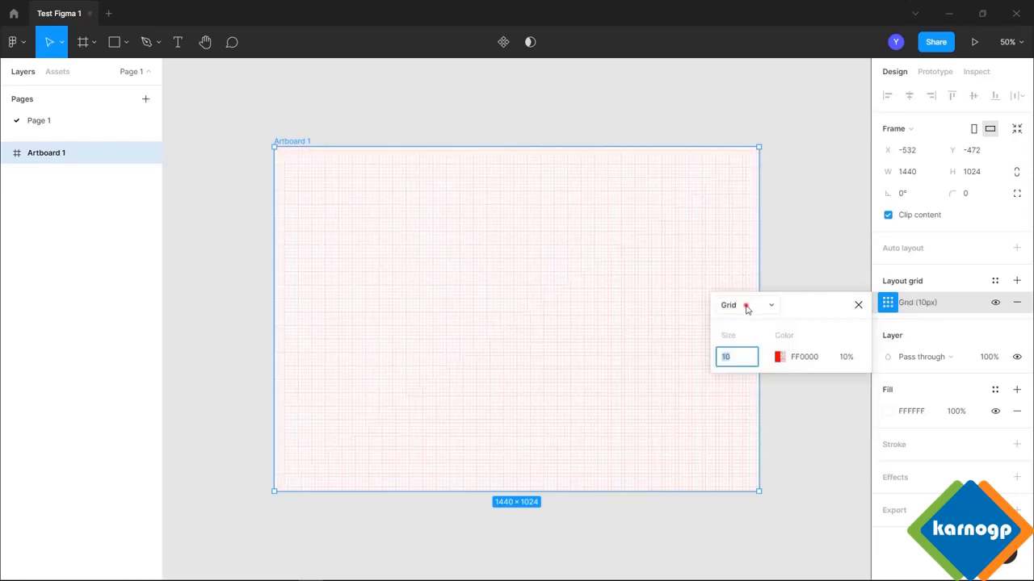
click(745, 305)
click(754, 322)
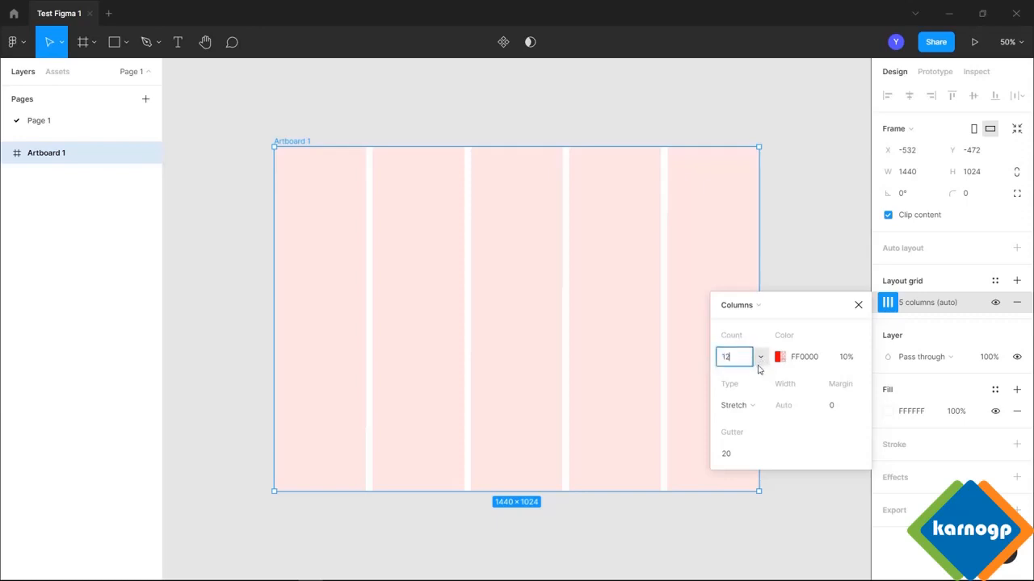
- Try the Left, Right and Center types for the column grid, then return it to Stretch
click(752, 406)
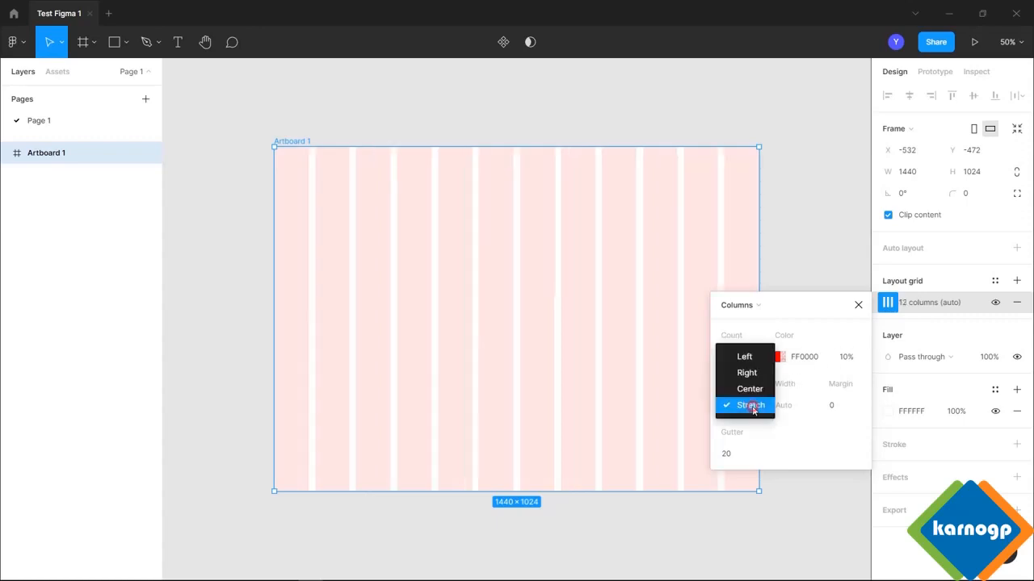
click(753, 361)
click(735, 406)
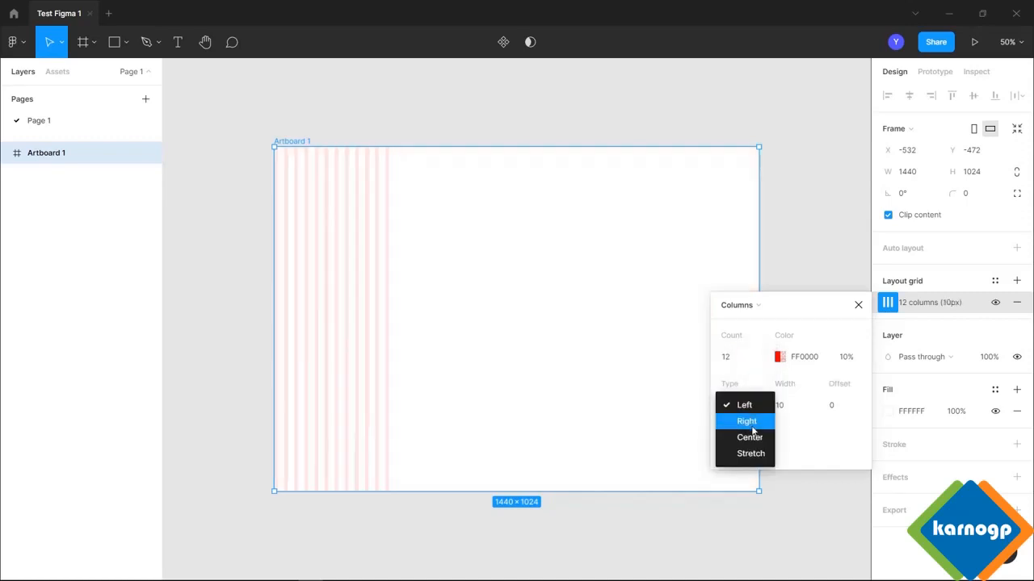
click(749, 418)
click(755, 407)
click(751, 421)
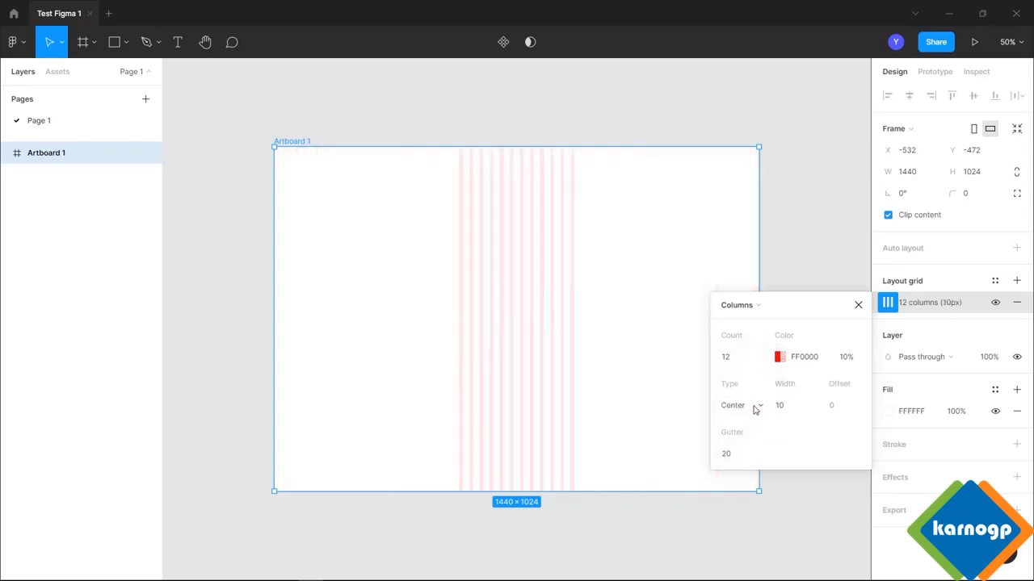
click(752, 408)
click(751, 422)
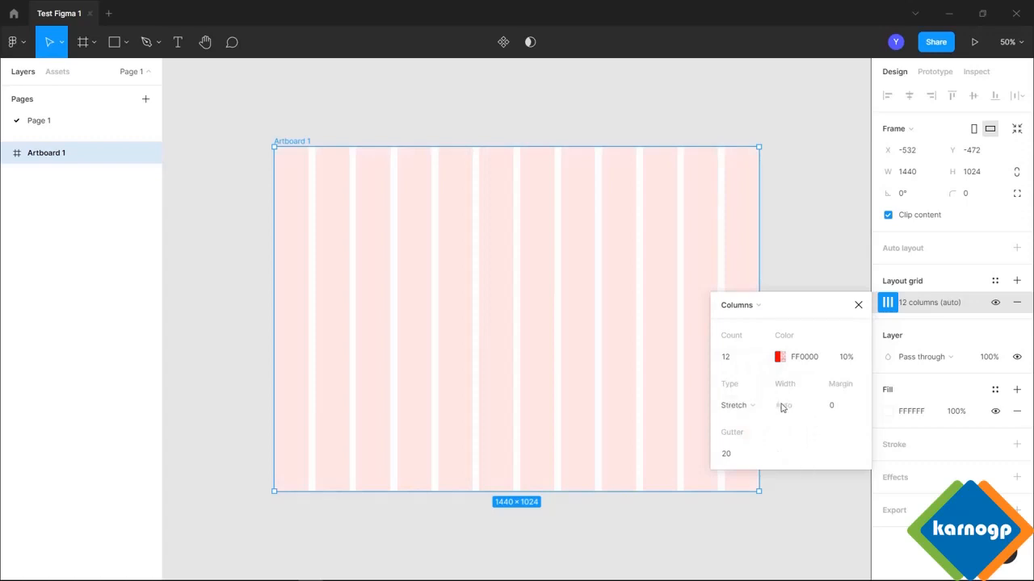
- Set the column grid's margin to 30 and widen its gutter
click(841, 411)
key(Return)
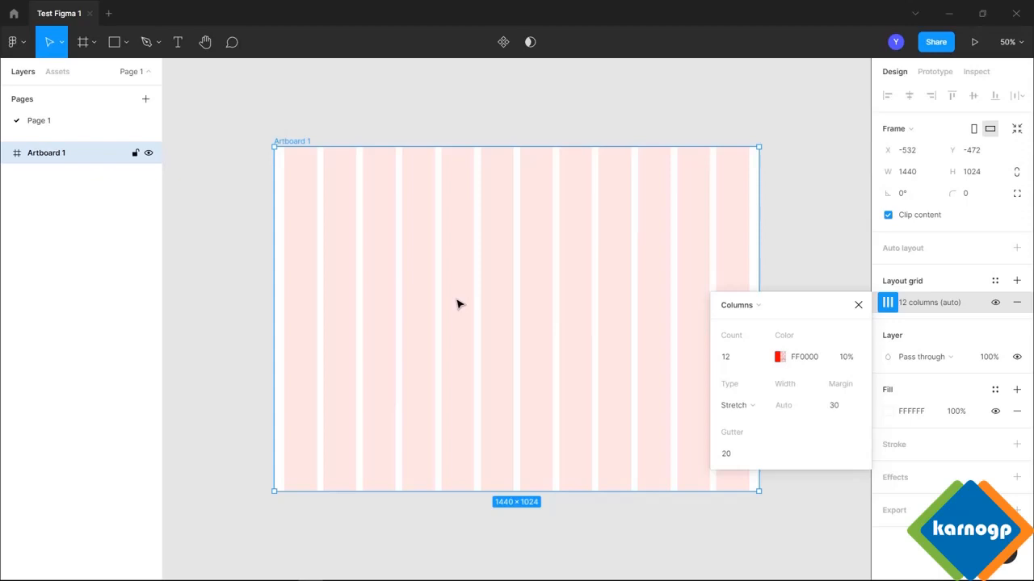
click(735, 457)
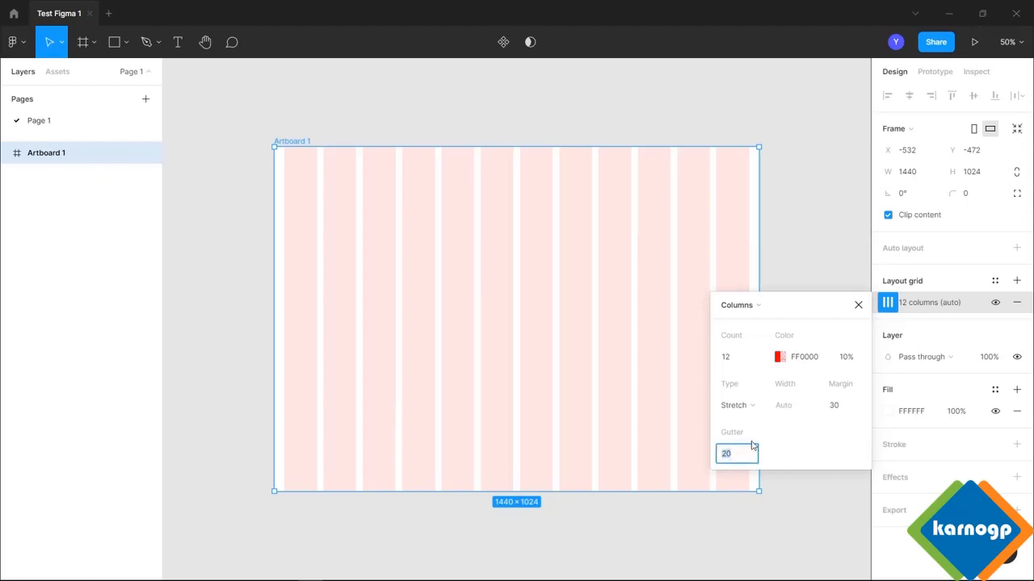
text(2)
key(Return)
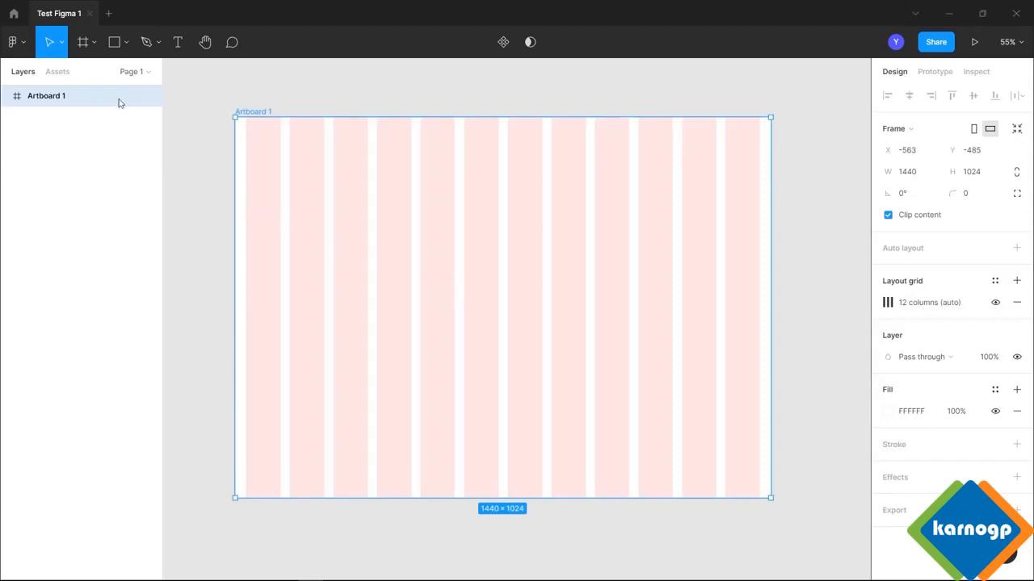
- Review the Move tool's variants, then move Artboard 1 slightly on the canvas to X -570, Y -471
click(63, 43)
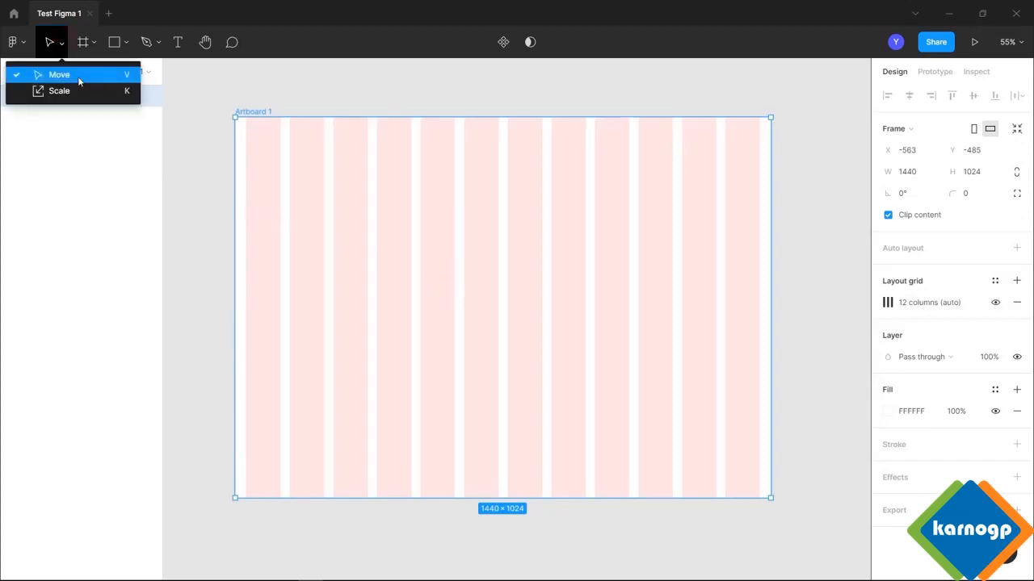
click(271, 100)
click(251, 115)
mouse_move(252, 115)
mouse_down()
mouse_move(298, 118)
mouse_move(234, 101)
mouse_move(229, 117)
mouse_move(245, 116)
mouse_move(235, 124)
mouse_move(251, 131)
mouse_move(248, 119)
mouse_up()
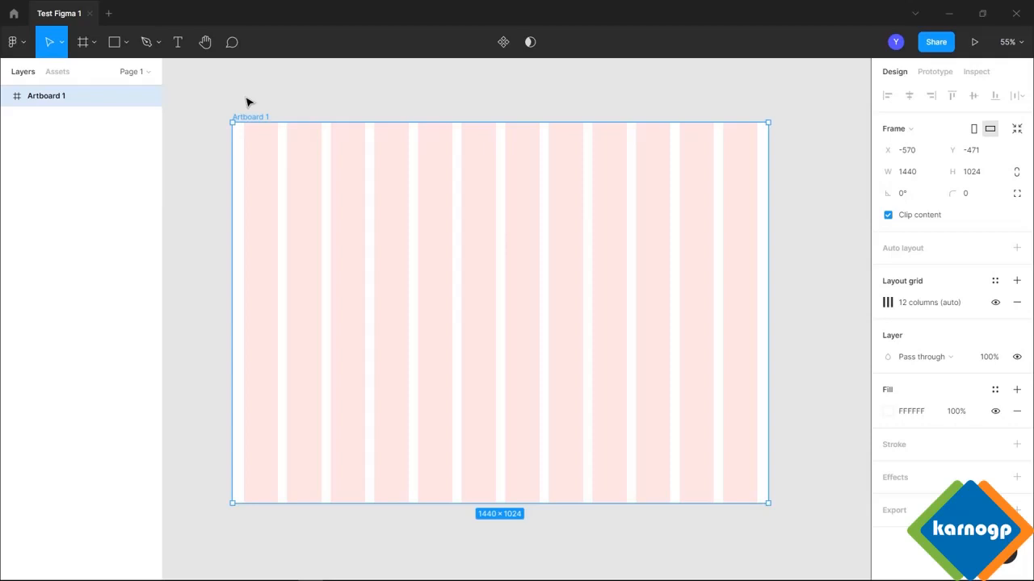
- Try the Hand tool, return to the Move tool, and practise panning around the canvas and back to Artboard 1
click(206, 50)
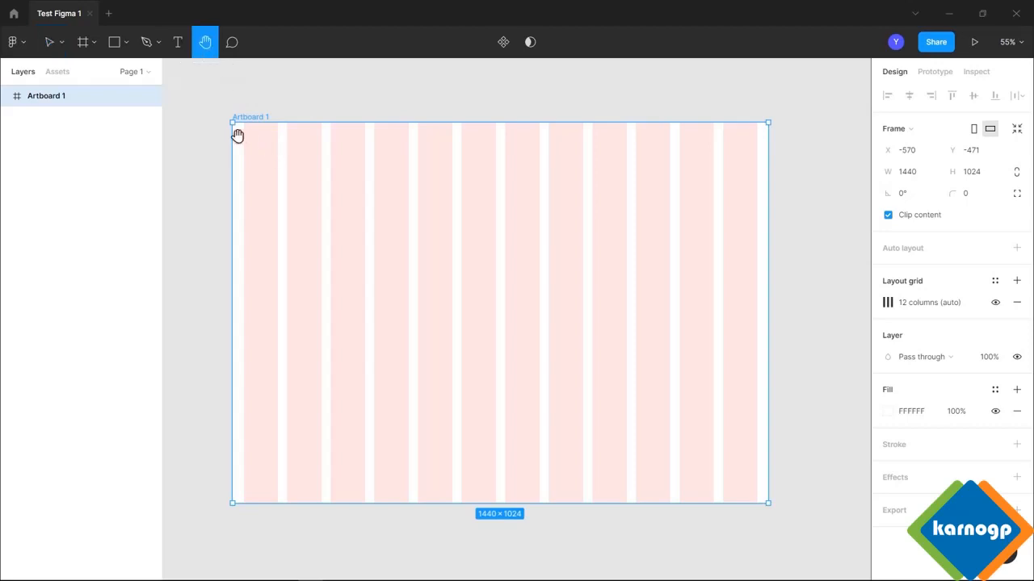
click(51, 43)
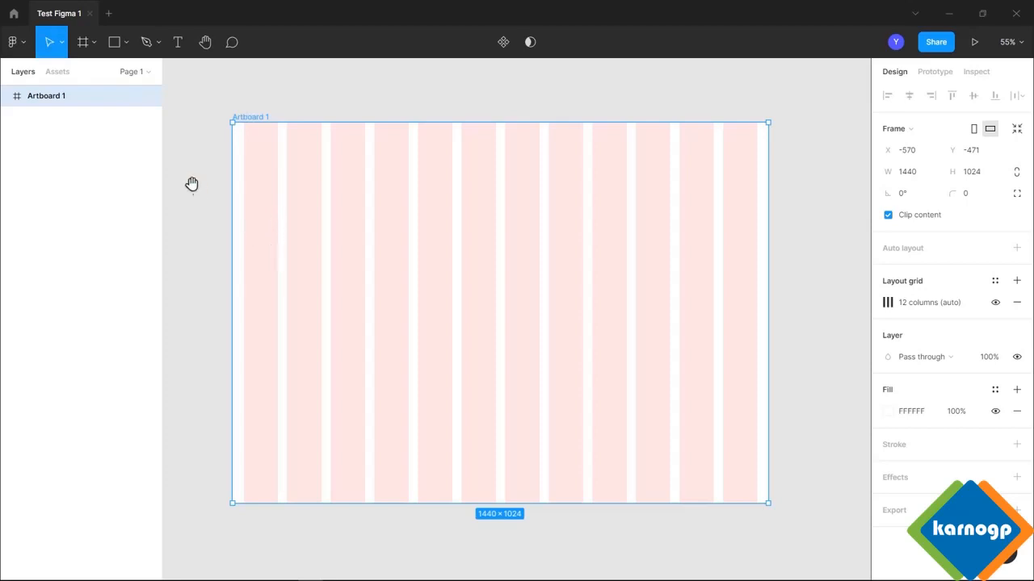
drag(203, 179, 387, 247)
drag(334, 164, 471, 413)
drag(385, 166, 268, 371)
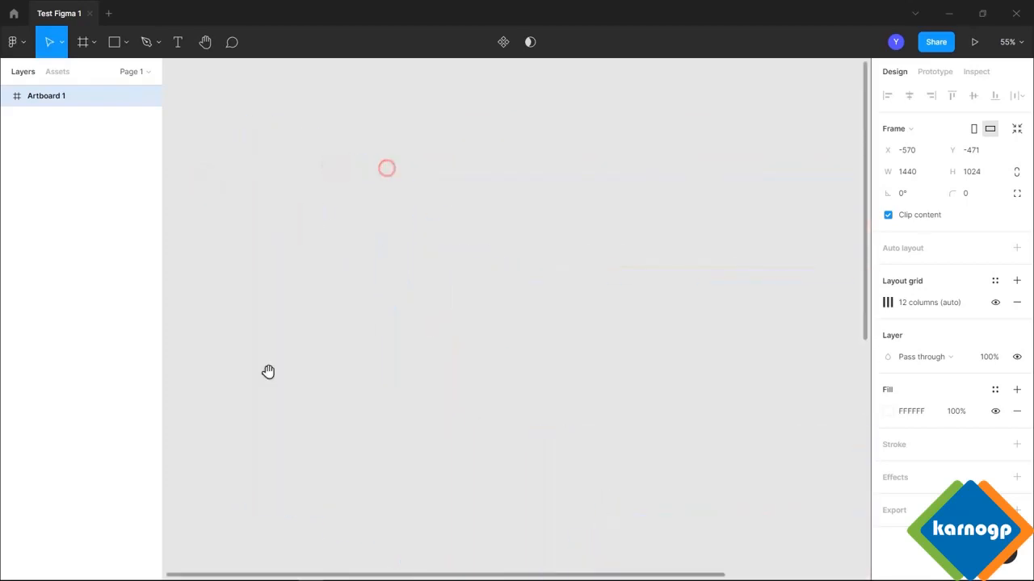
drag(668, 316, 652, 297)
key(shift+2)
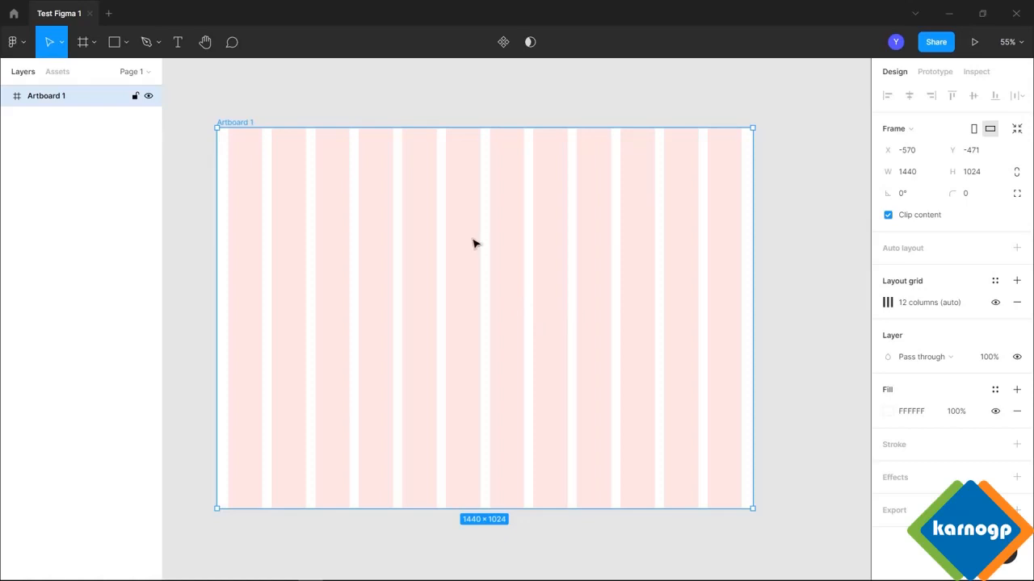
- Practise zooming out and in on Artboard 1, including the 100% and 50% zoom levels, and check the zoom options
scroll(475, 247, down, 1)
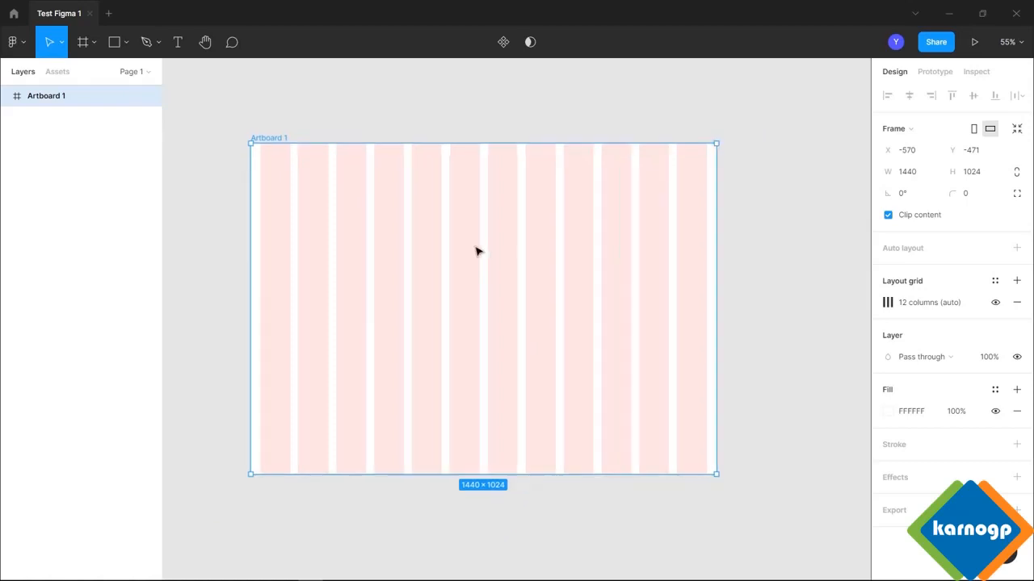
scroll(476, 251, down, 2)
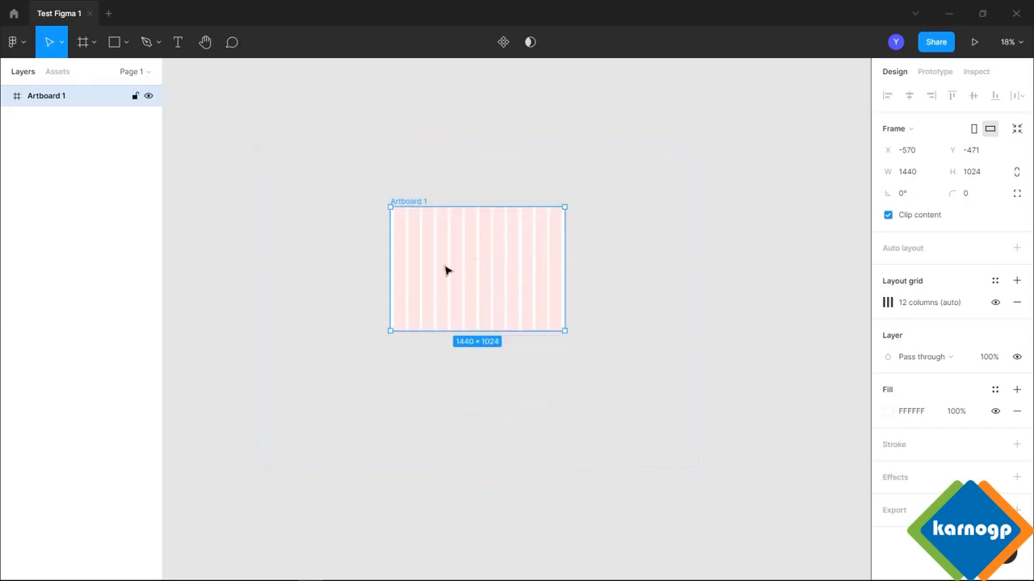
scroll(463, 269, up, 2)
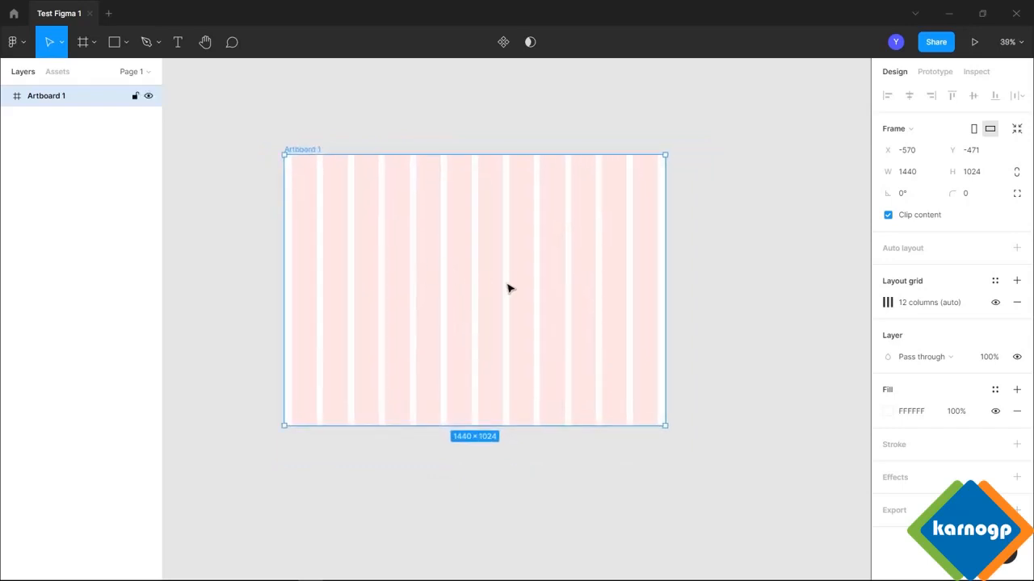
key(shift+0)
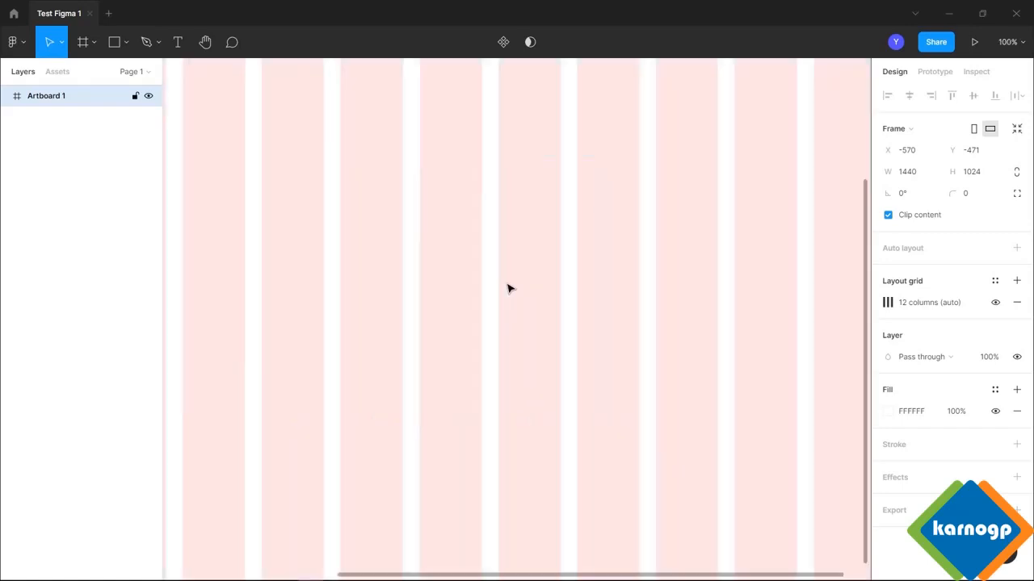
key(minus)
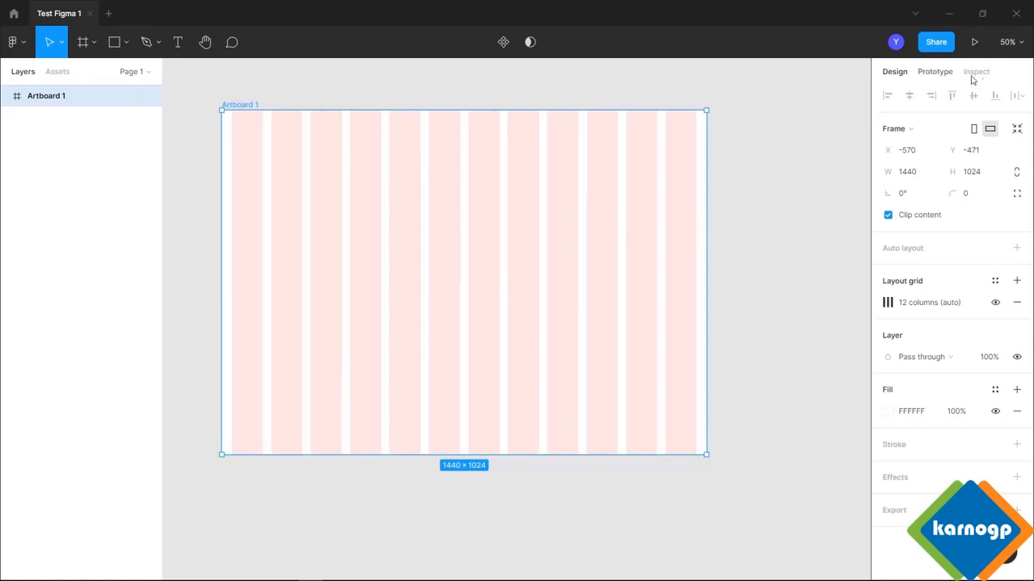
click(1021, 50)
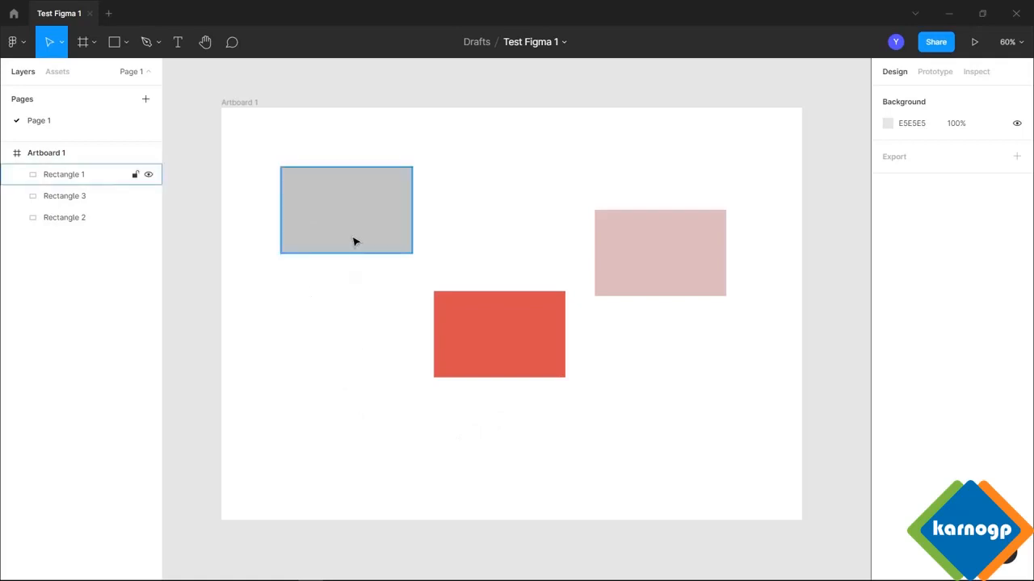
- Select the grey, red and pink rectangles in Artboard 1 together and align them by their left edges
click(400, 226)
shift+click(517, 373)
shift+click(651, 282)
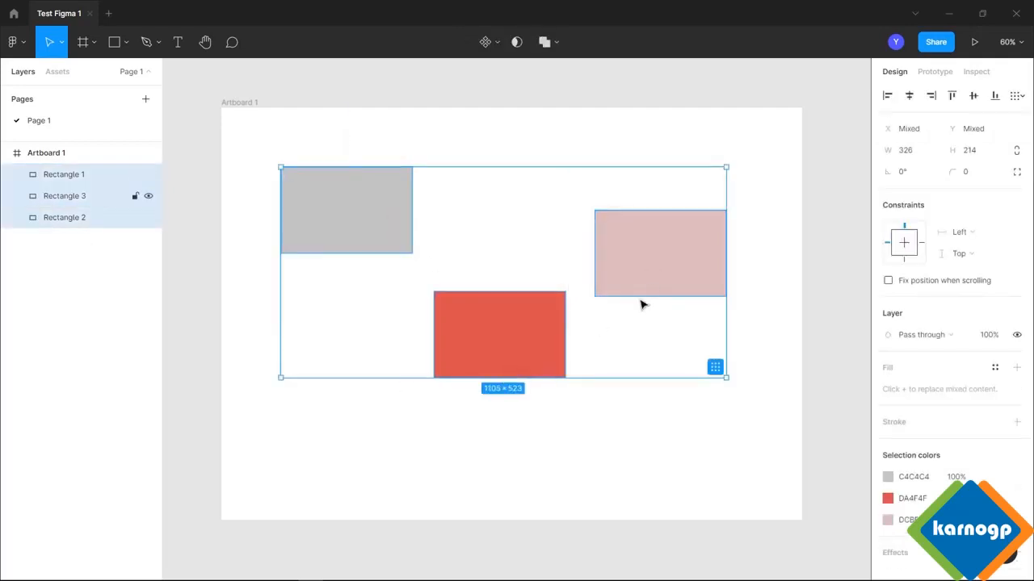
click(889, 97)
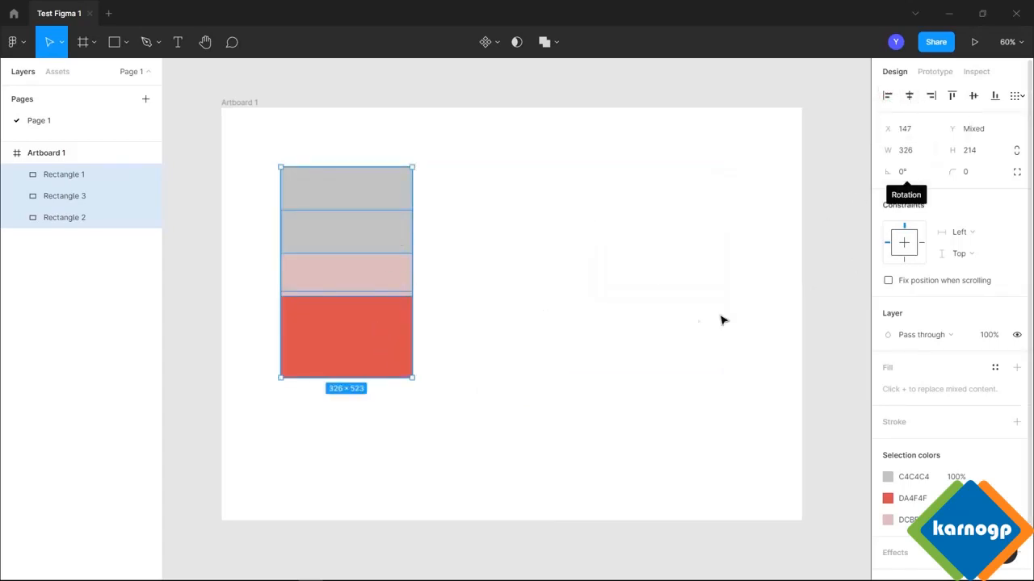
- Undo the left alignment, then try aligning the three rectangles by horizontal centres and by right edges, undoing each
key(ctrl+z)
click(908, 96)
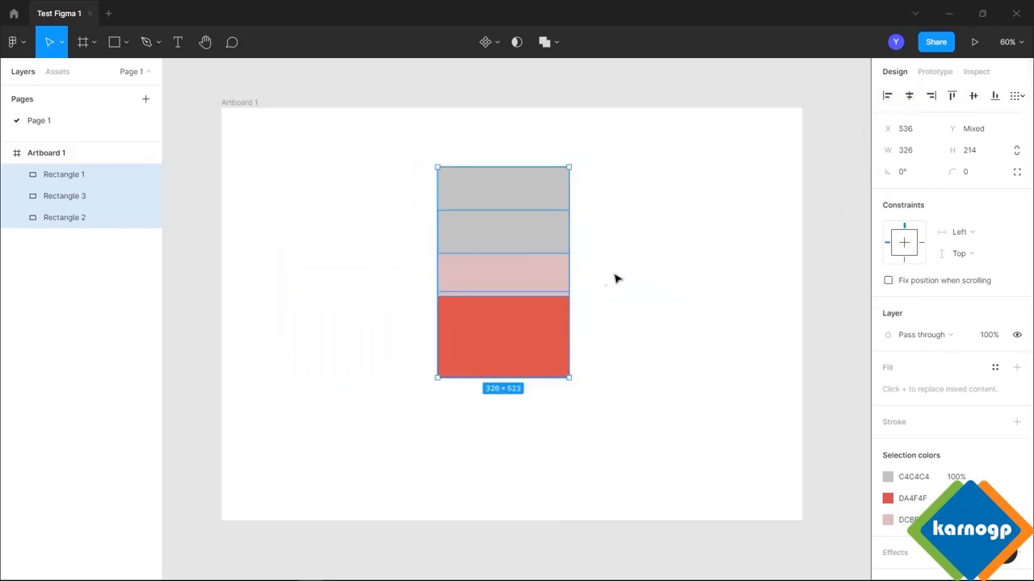
key(ctrl+z)
click(929, 96)
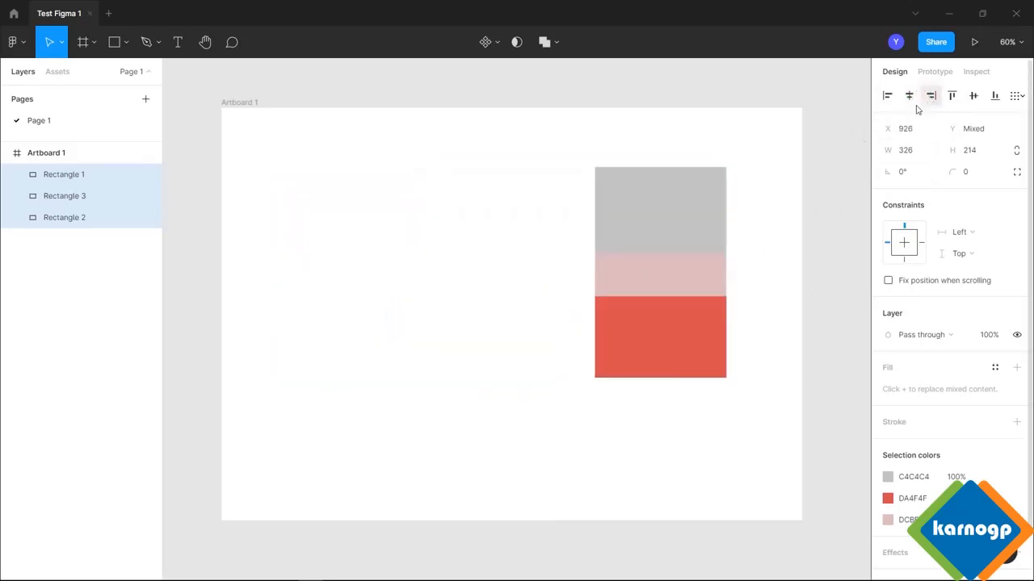
key(ctrl+z)
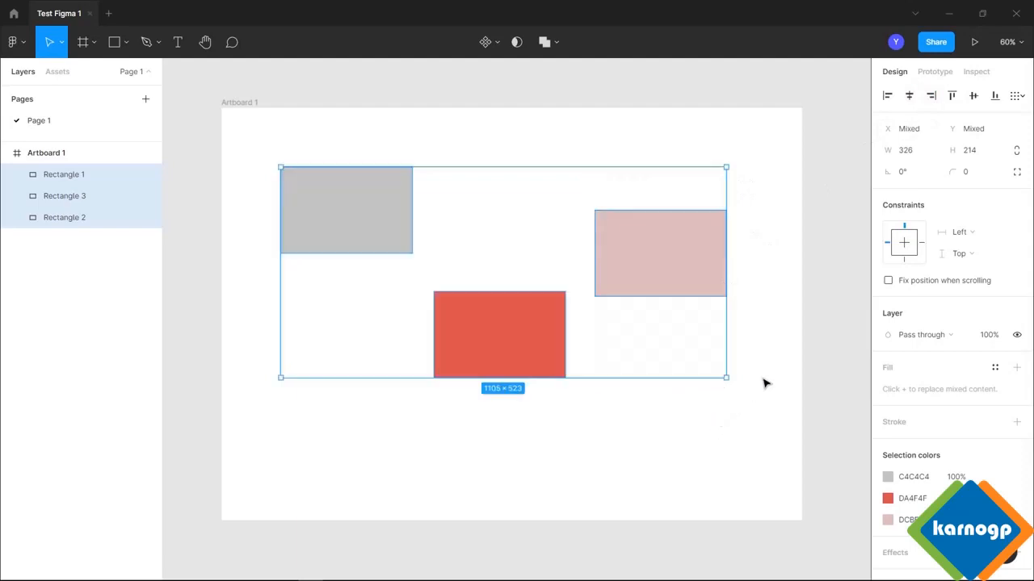
- Try aligning the three rectangles by top edges, vertical centres and bottom edges, undoing each alignment
click(951, 96)
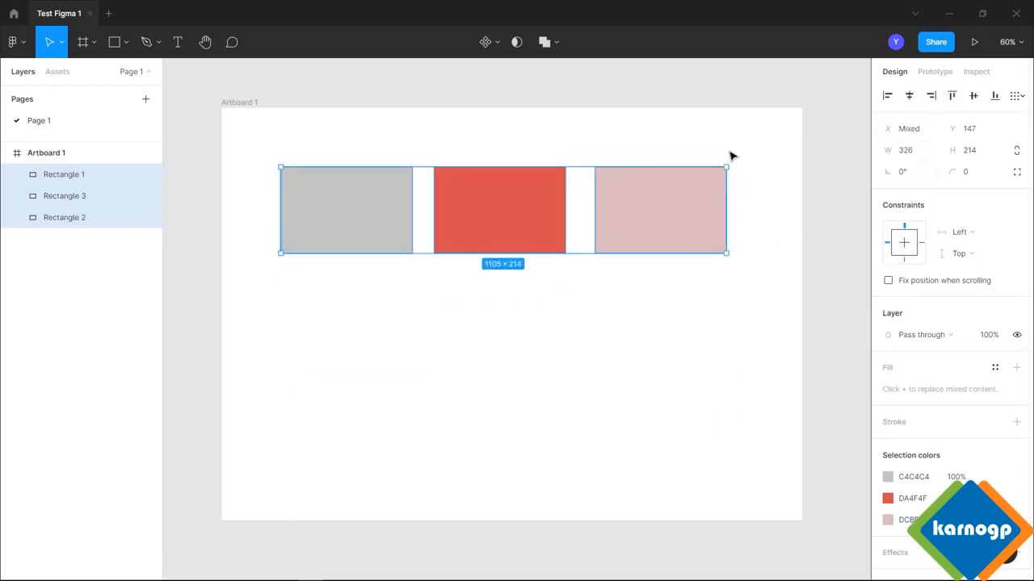
key(ctrl+z)
click(974, 96)
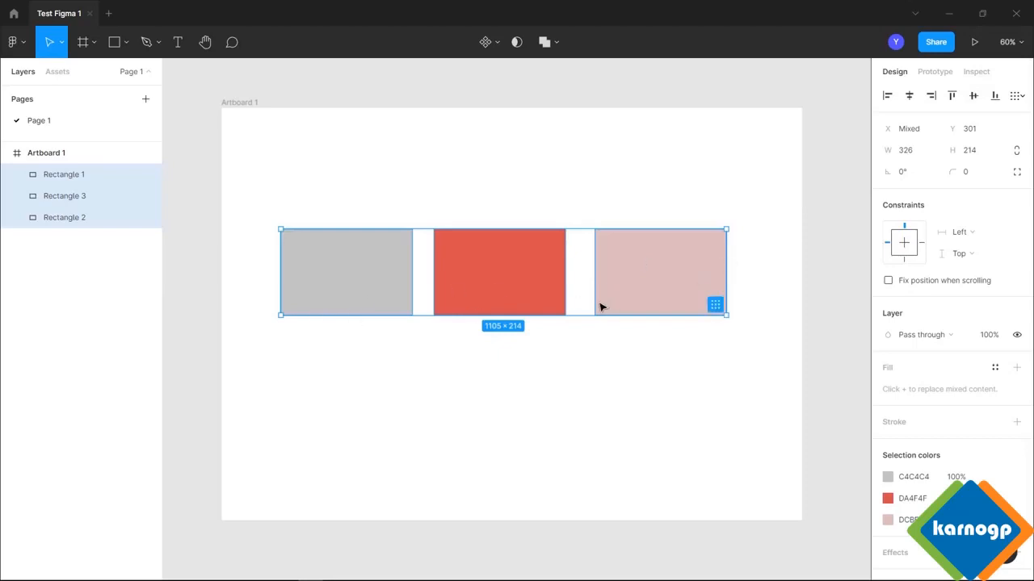
key(ctrl+z)
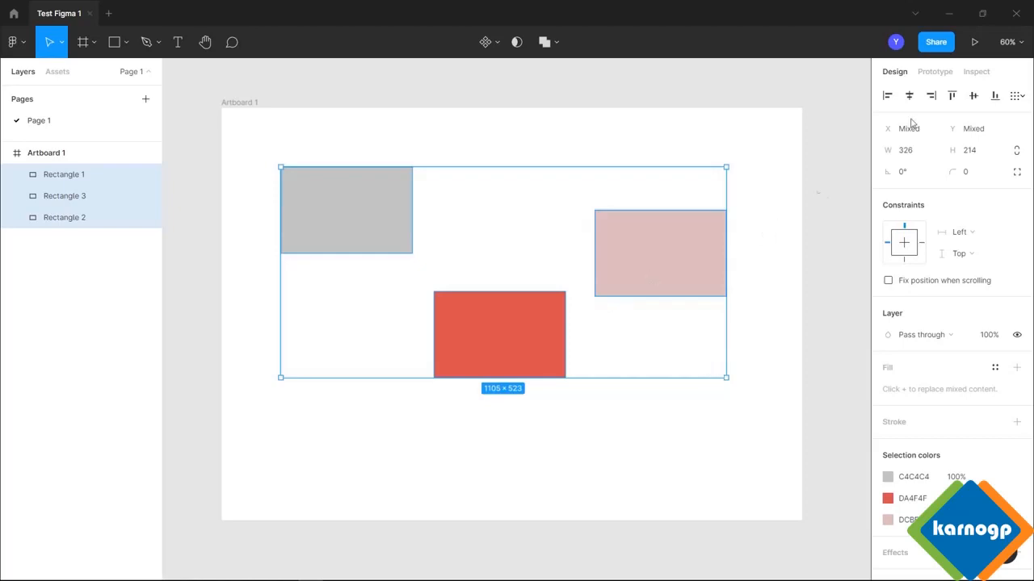
click(995, 96)
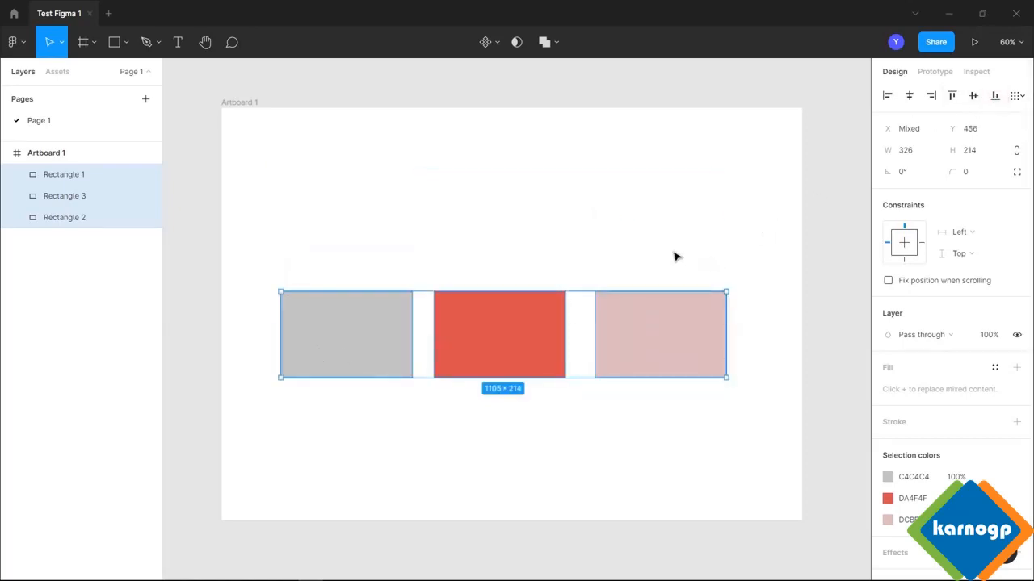
key(ctrl+z)
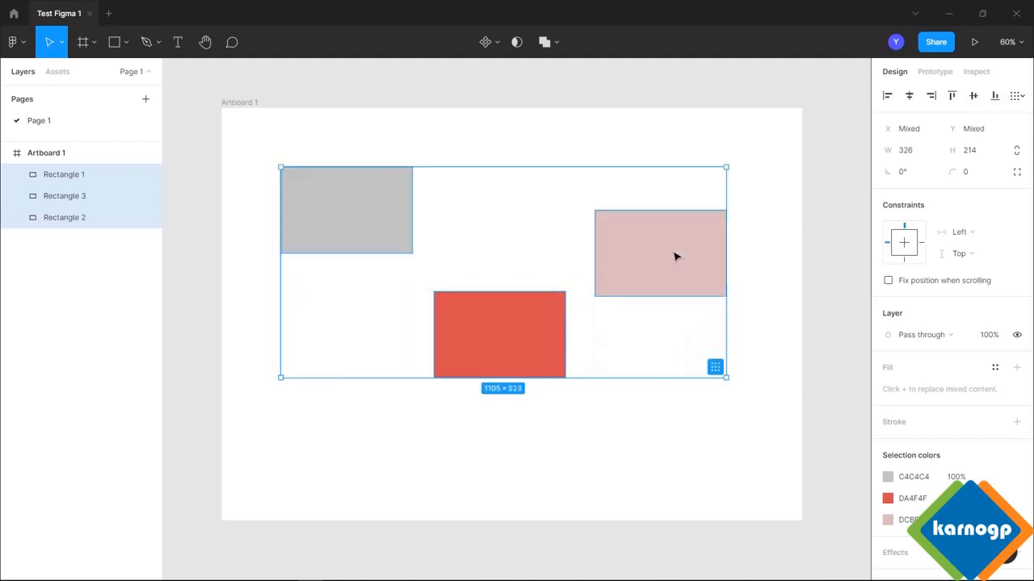
- Align the three rectangles by their top edges and distribute their horizontal spacing evenly
click(953, 96)
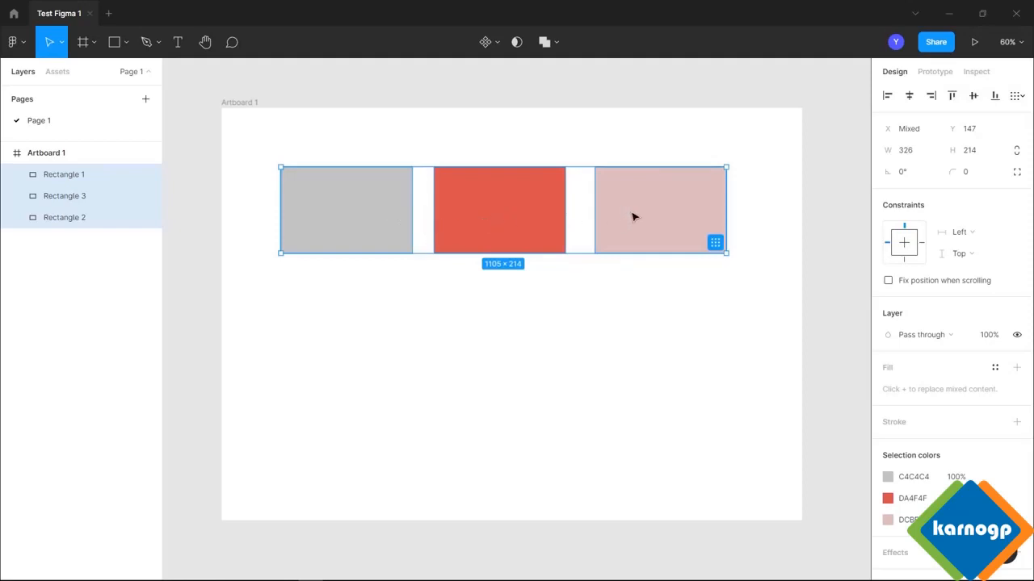
click(1022, 100)
click(1022, 100)
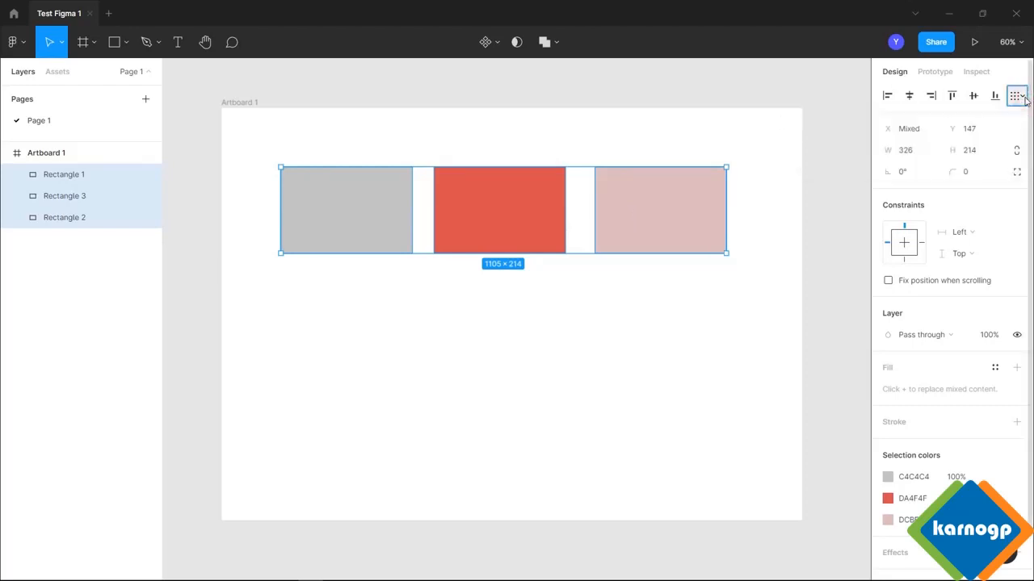
click(1022, 100)
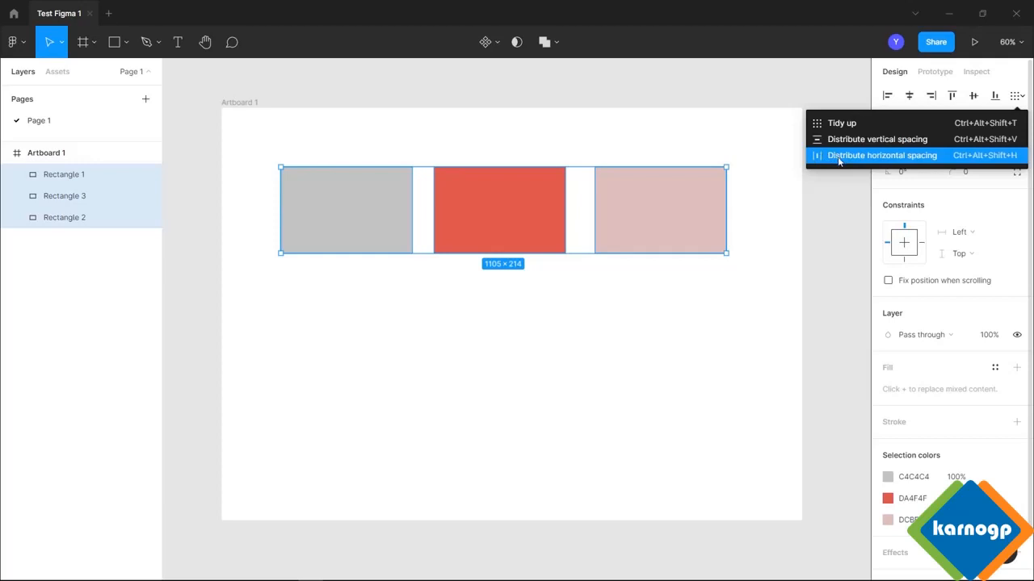
click(879, 159)
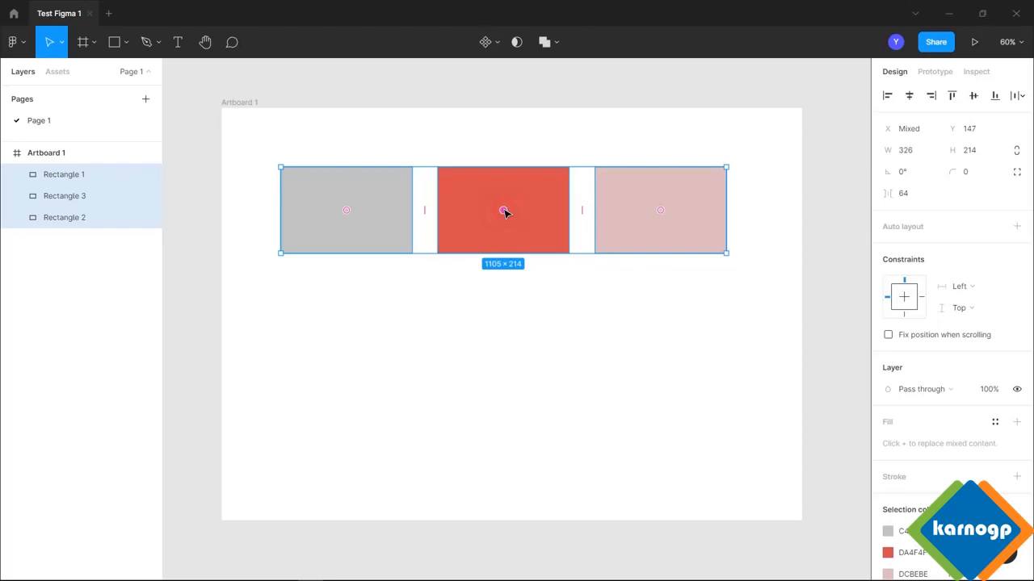
- Practise reordering the evenly spaced rectangles, swapping the red and pink ones so the row runs grey, pink, red
drag(504, 211, 673, 213)
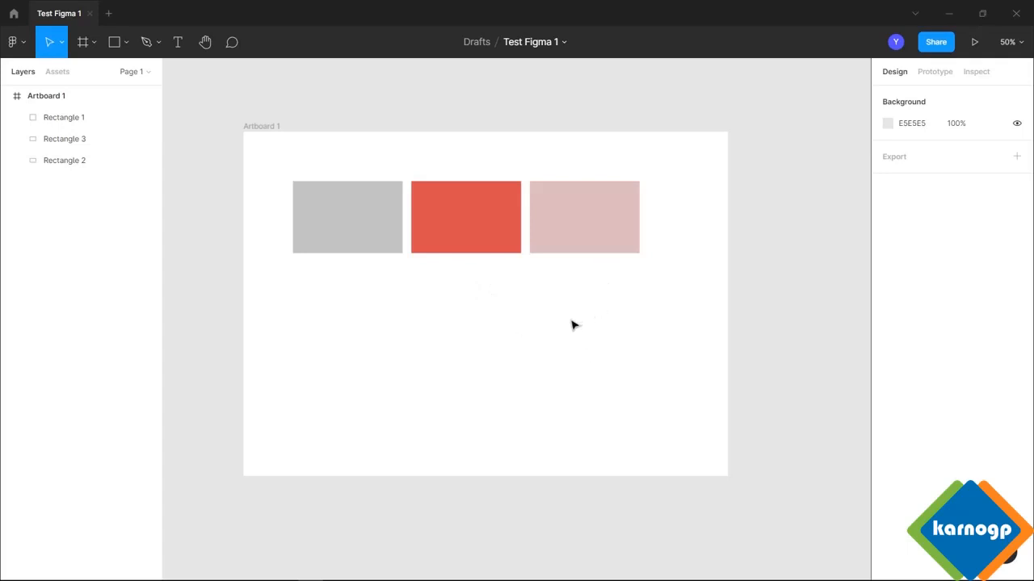
click(485, 218)
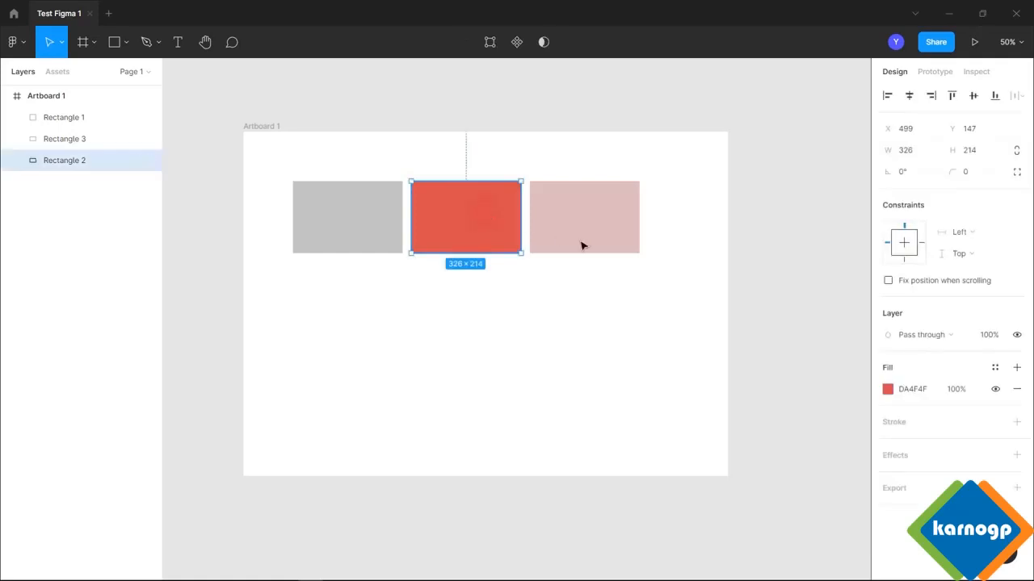
shift+click(587, 245)
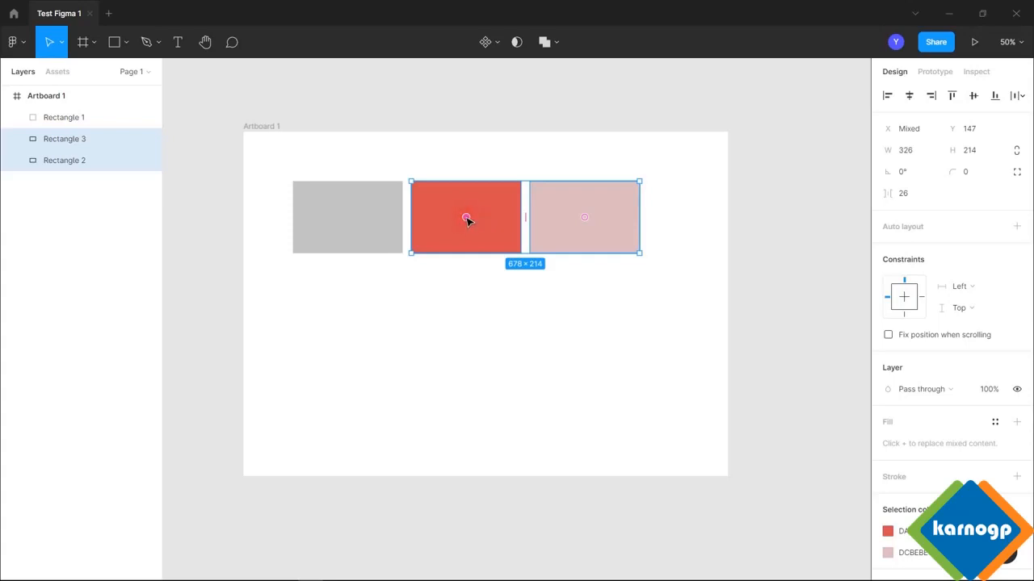
drag(467, 220, 586, 224)
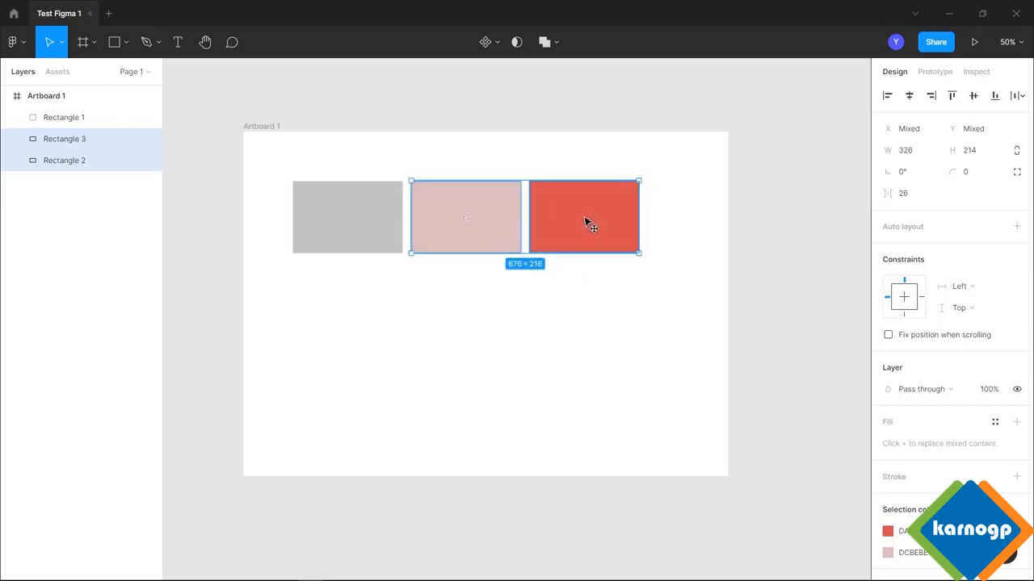
click(439, 376)
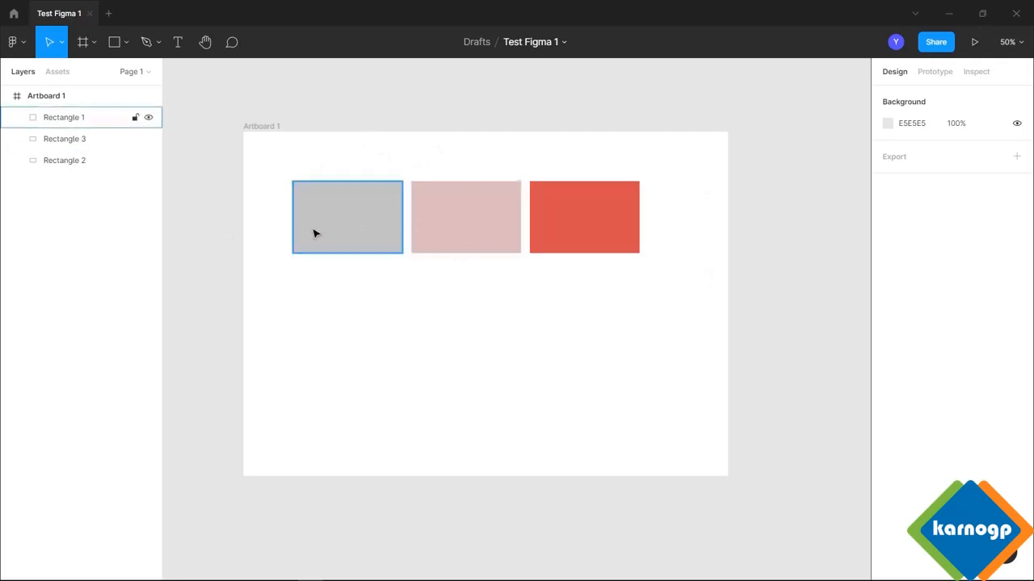
- Stagger the rectangles so they overlap, moving pink to about X 263, Y 235 and red to about X 373, Y 323
click(341, 238)
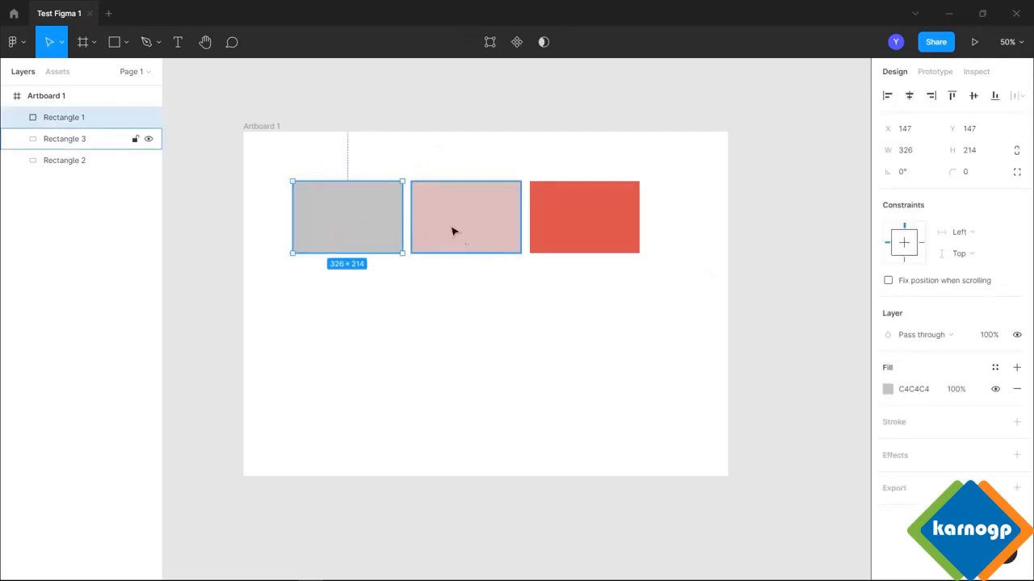
click(485, 235)
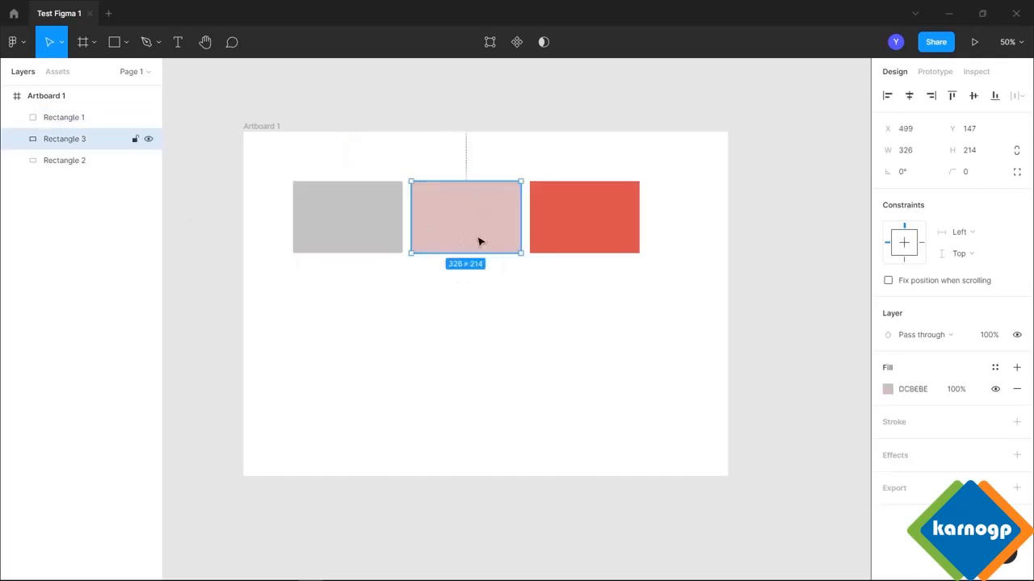
drag(479, 240, 395, 270)
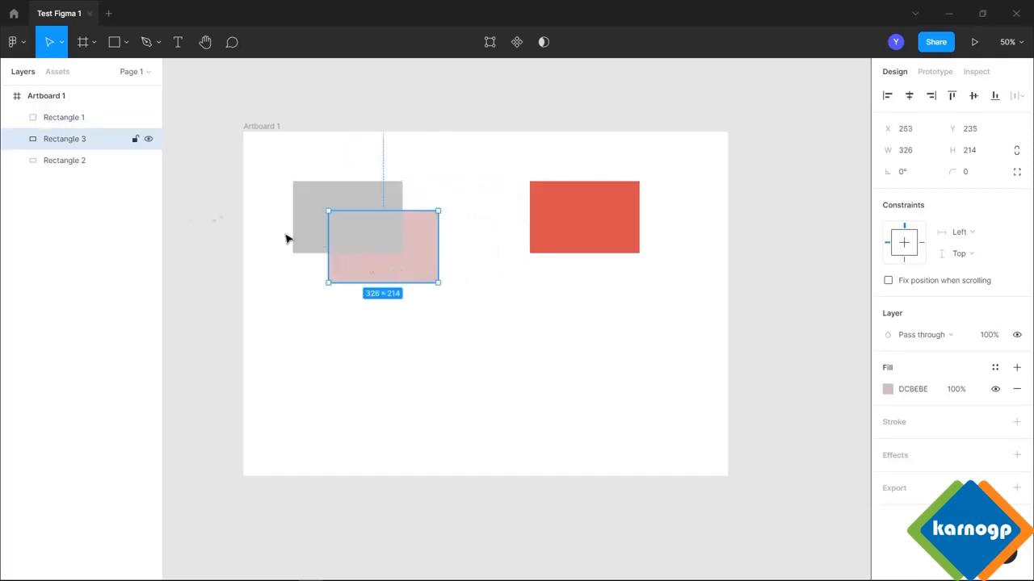
drag(571, 231, 418, 287)
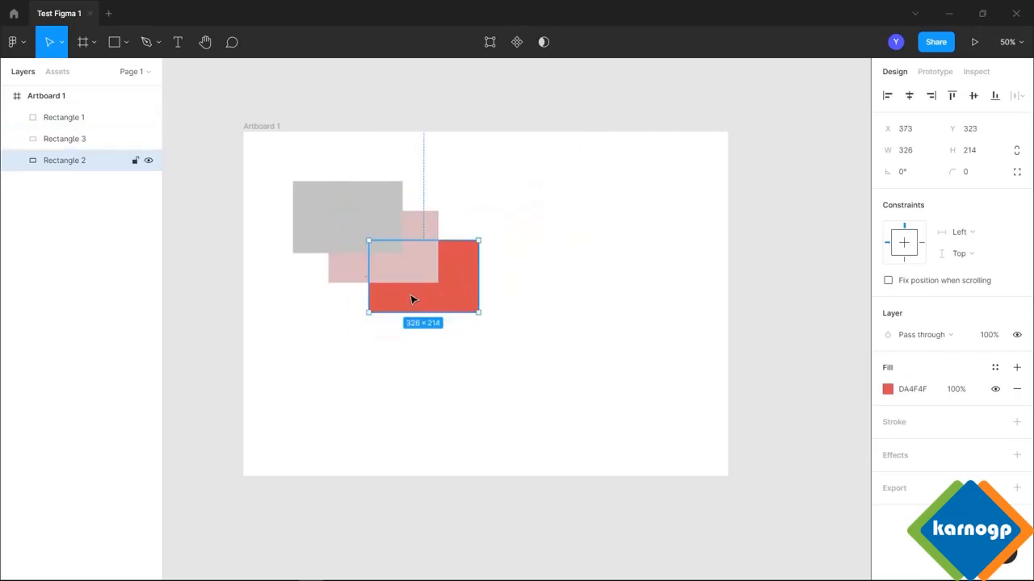
click(597, 386)
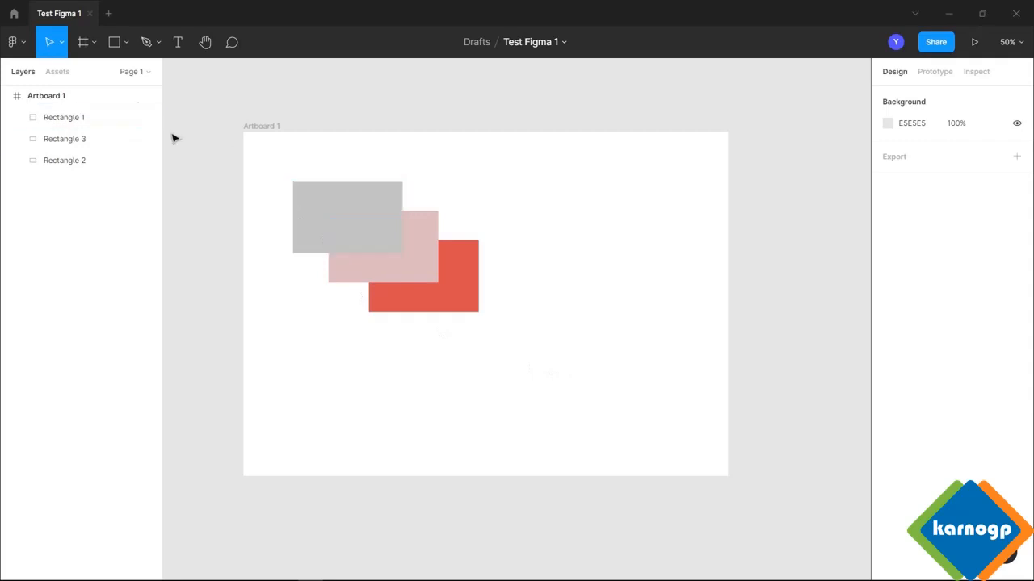
- Show the page list, add Page 2, and return to Page 1 to duplicate it
click(139, 73)
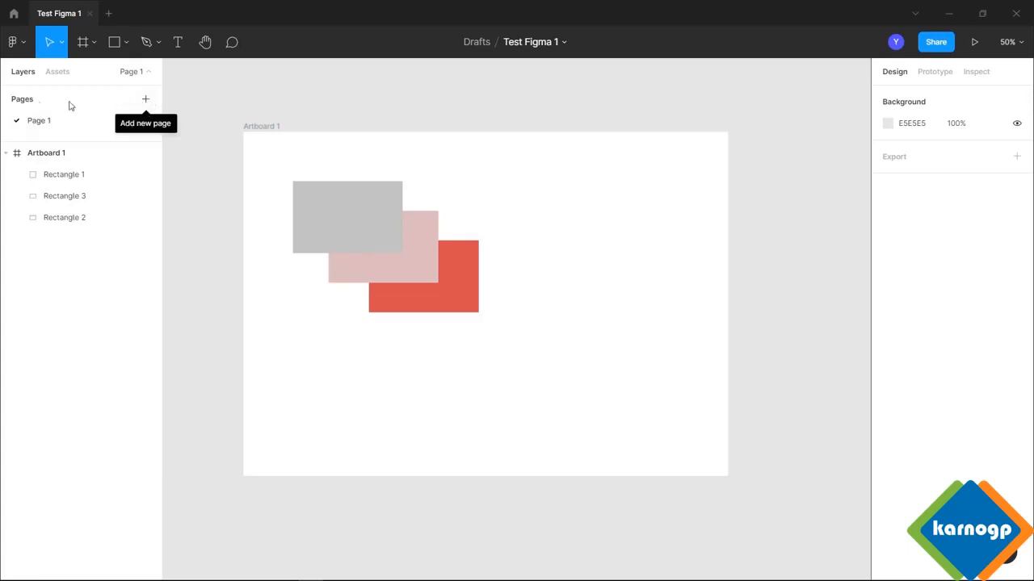
click(146, 102)
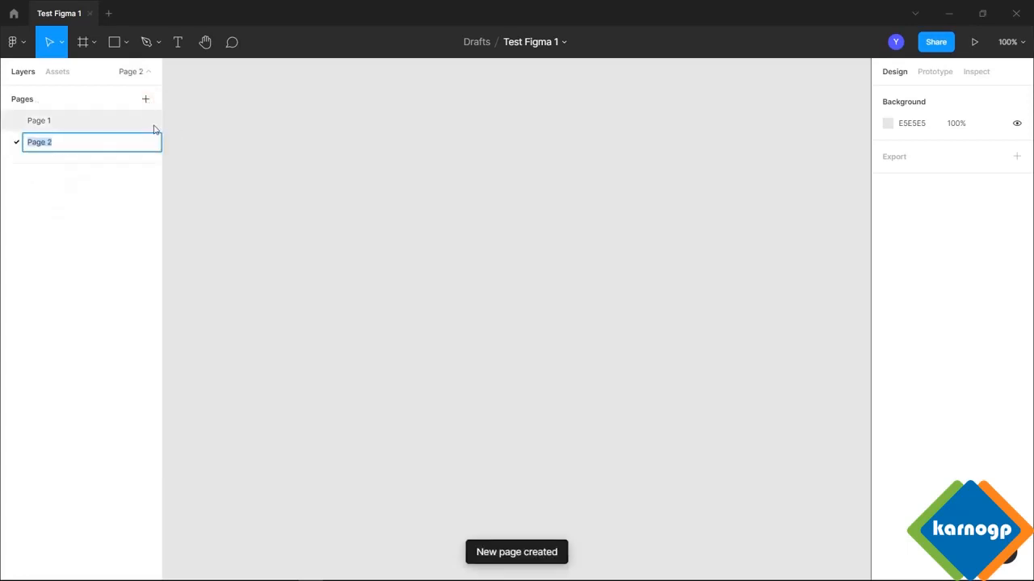
click(65, 128)
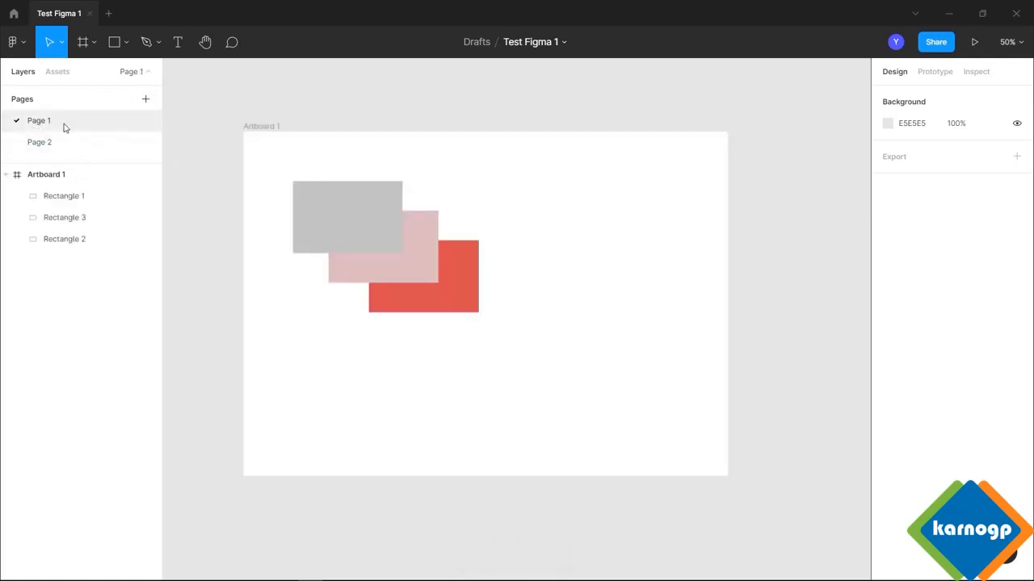
right_click(62, 126)
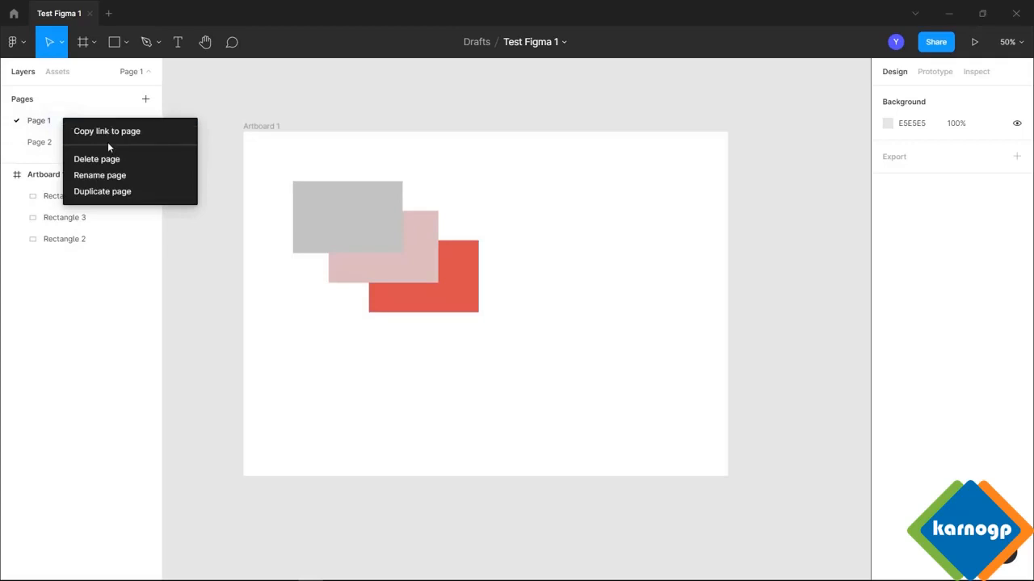
click(118, 193)
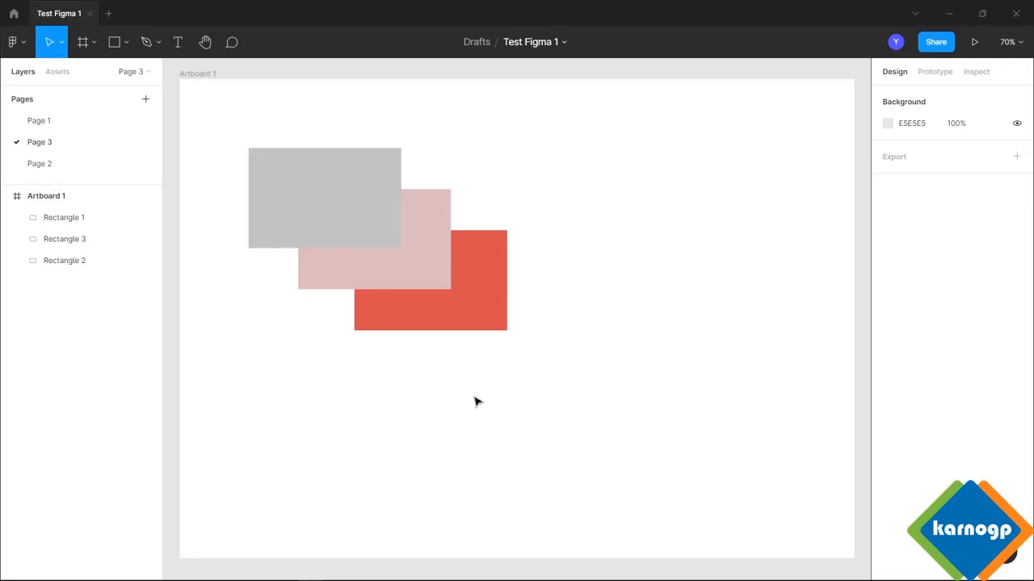
- Open the plugin manager and go to the plugins in the Figma Community
click(17, 44)
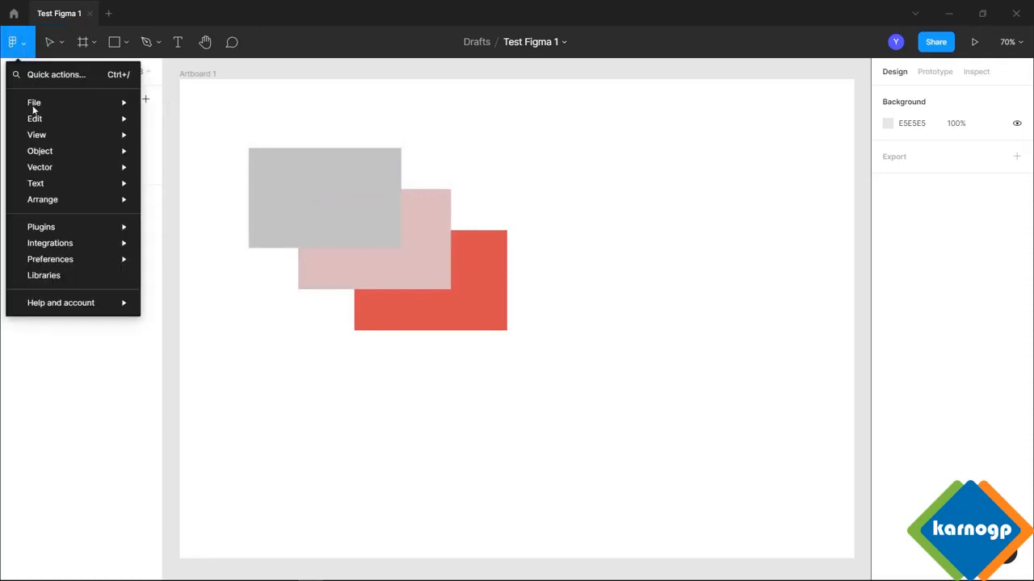
mouse_move(60, 227)
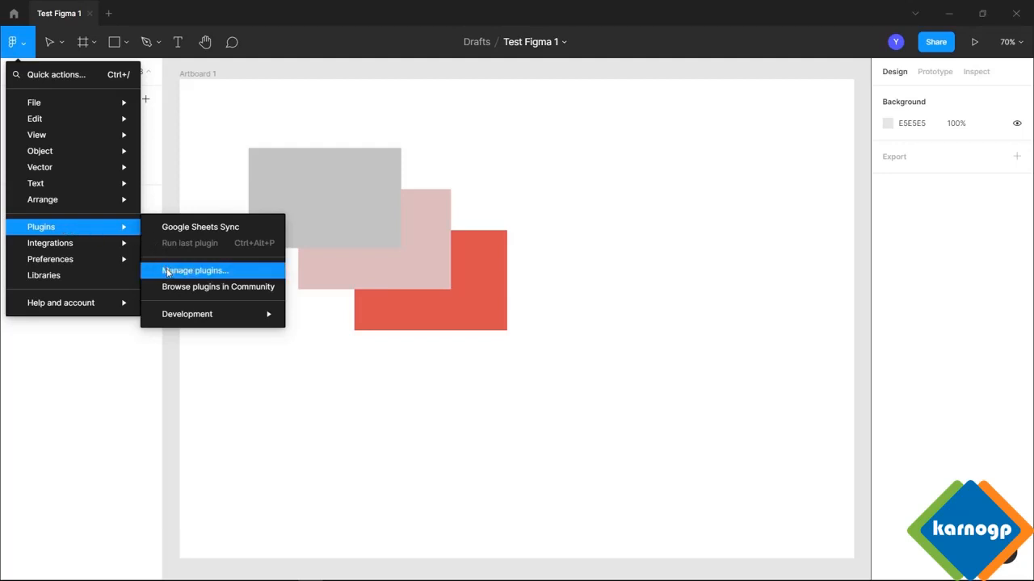
click(225, 279)
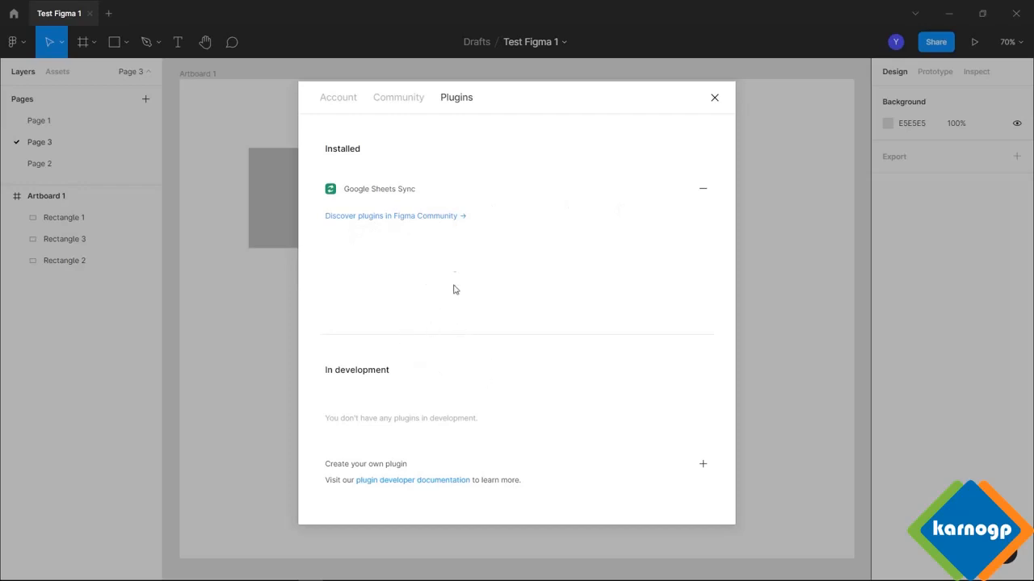
click(436, 221)
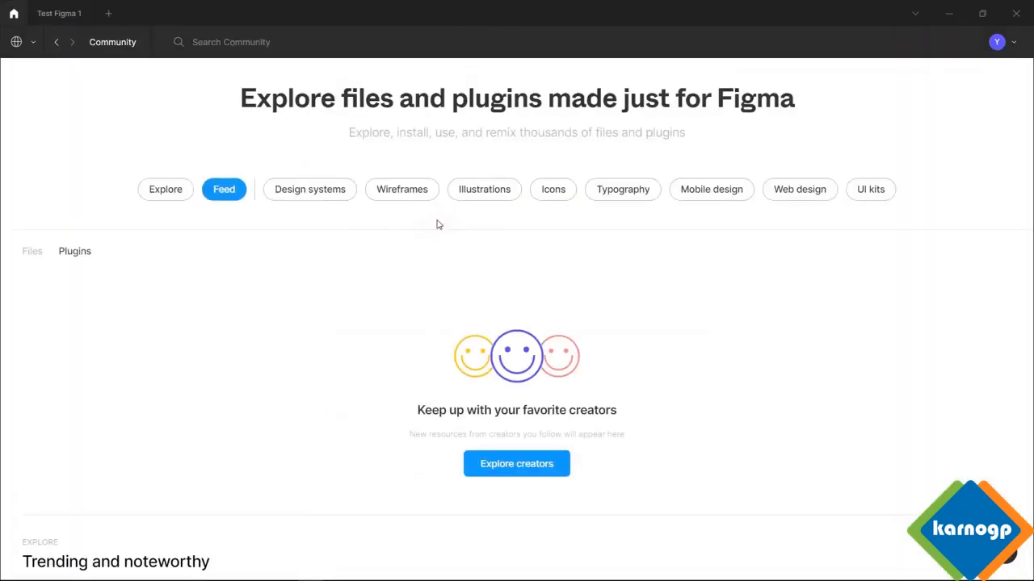
- Browse the trending community plugins and install Unsplash
scroll(157, 240, down, 1)
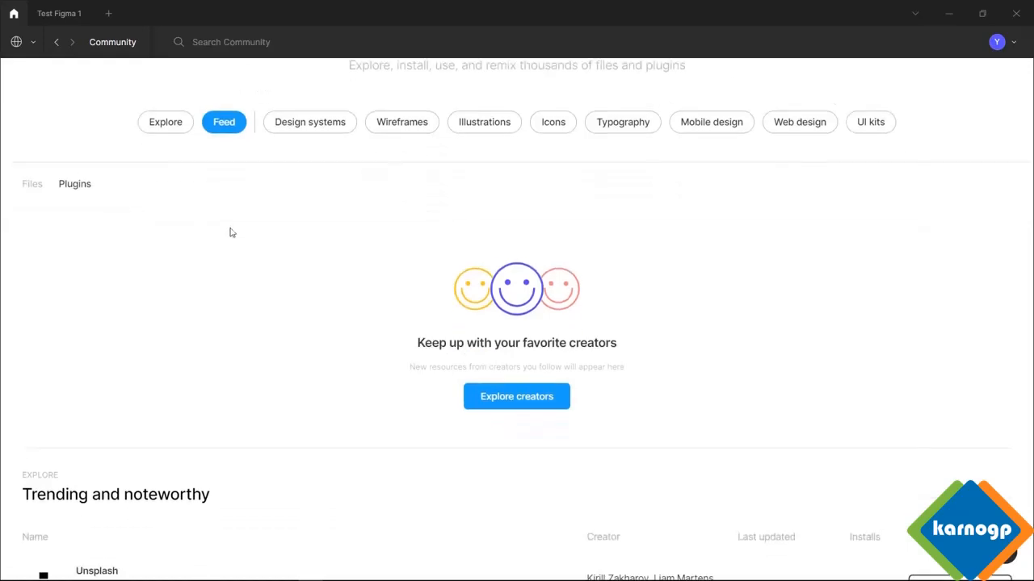
scroll(230, 233, down, 6)
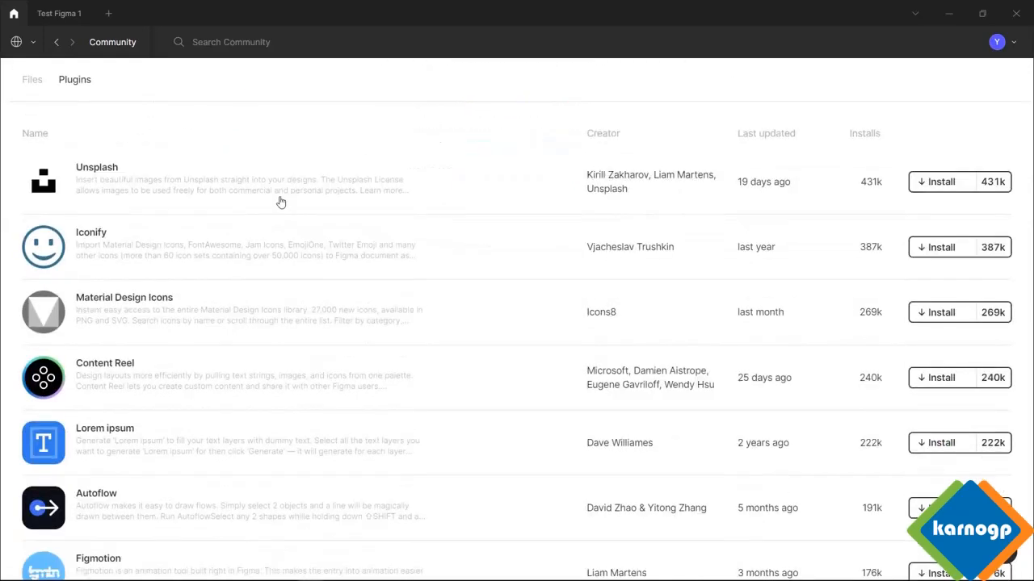
scroll(253, 209, down, 1)
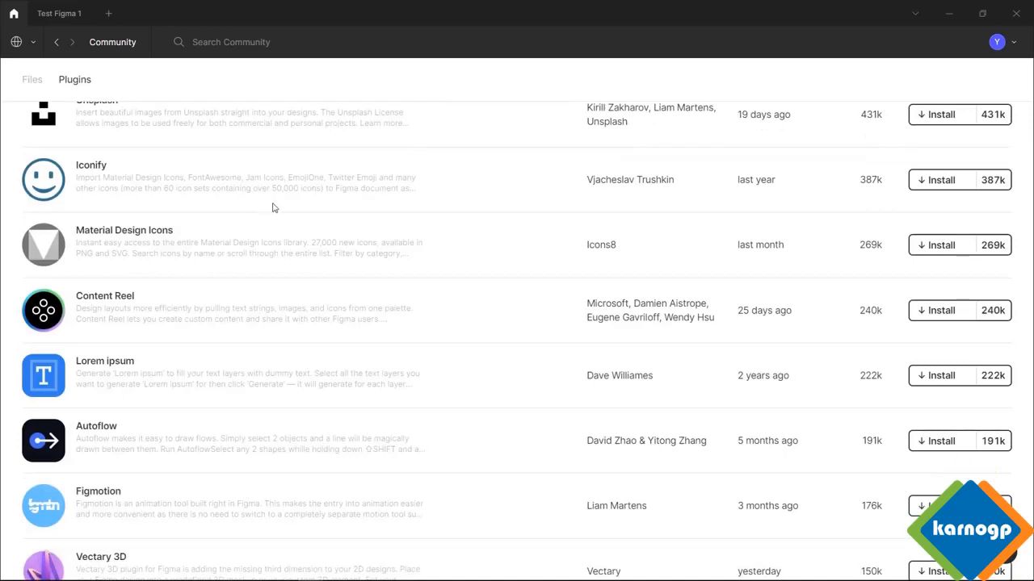
scroll(190, 296, up, 1)
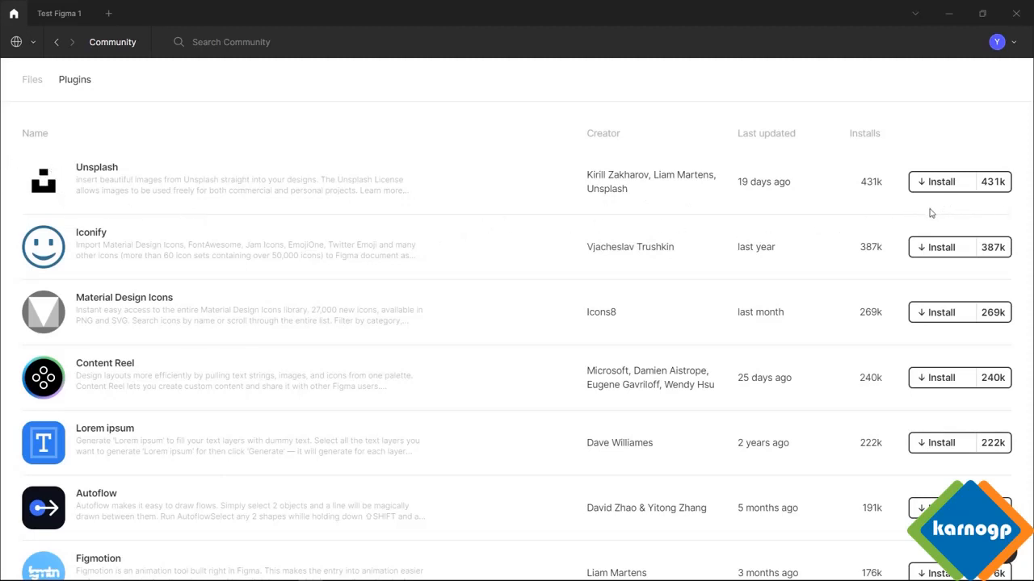
click(941, 182)
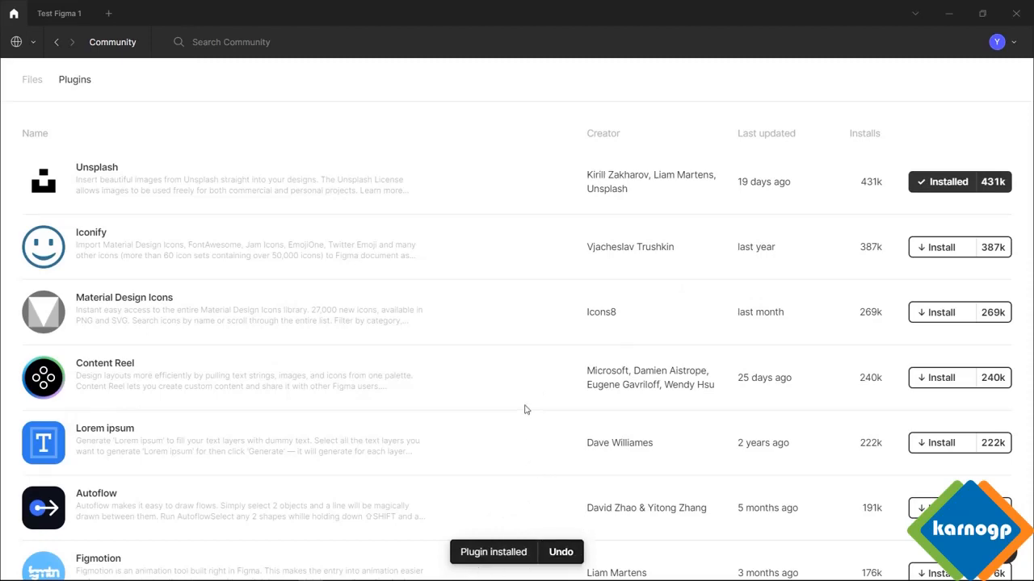
key(alt+Tab)
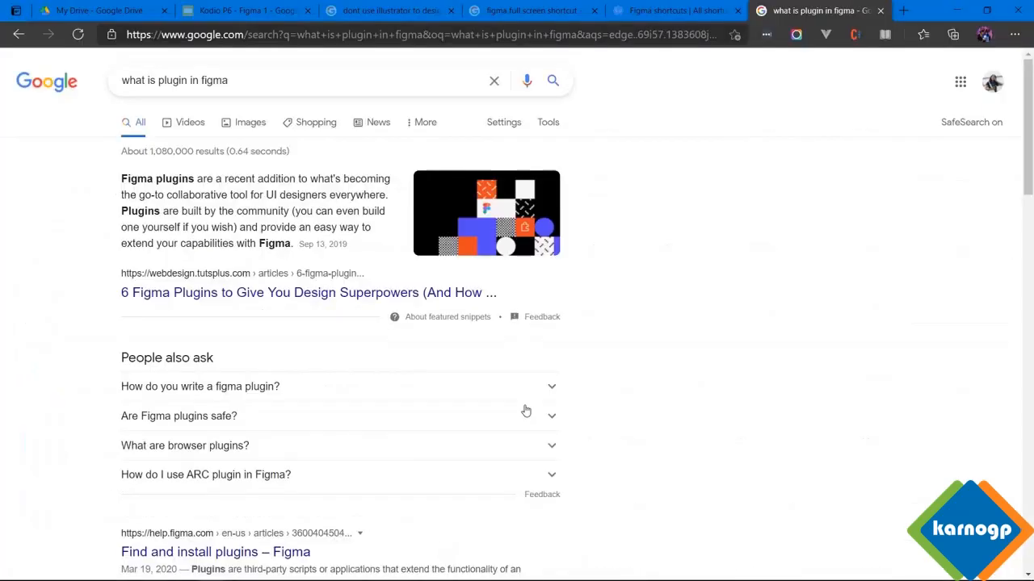
key(alt+Tab)
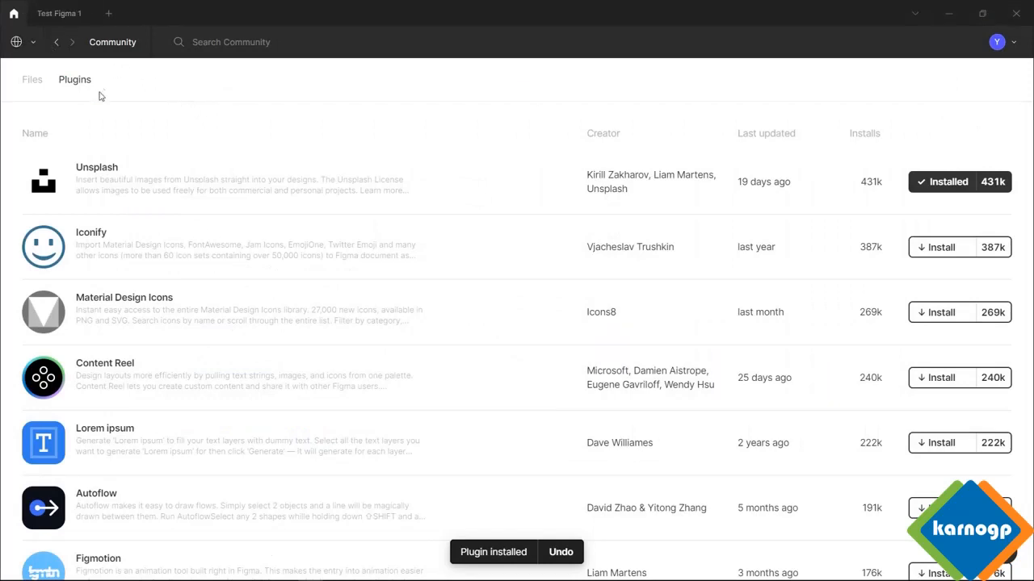
- Return to the Test Figma 1 file and find the uninstall option for Unsplash among the installed plugins
click(66, 13)
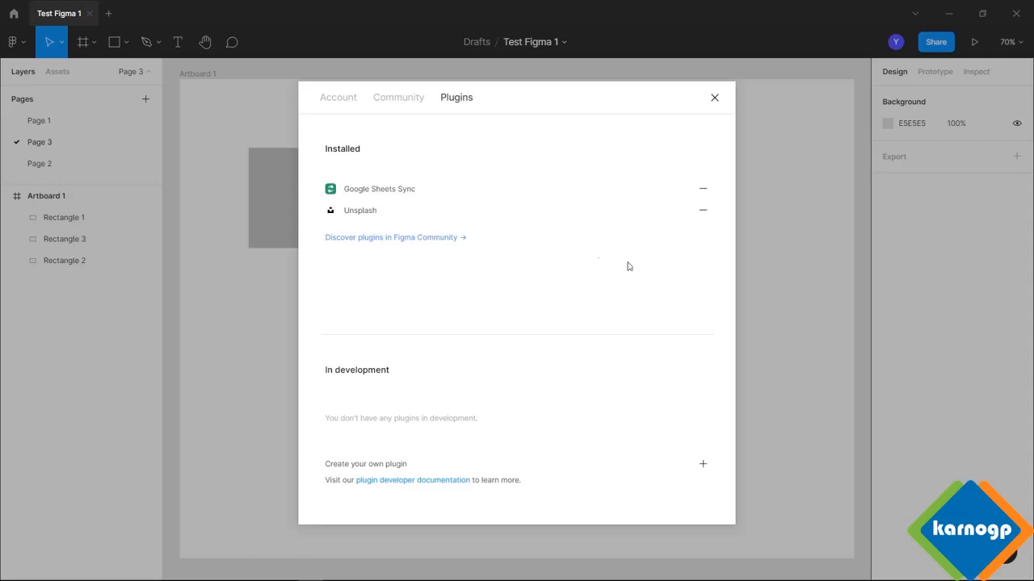
click(702, 212)
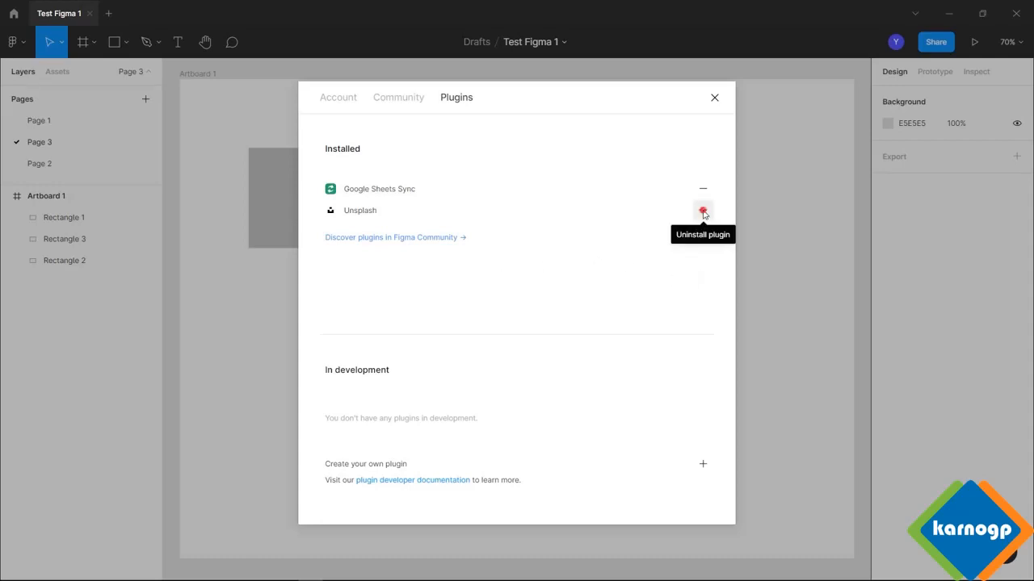